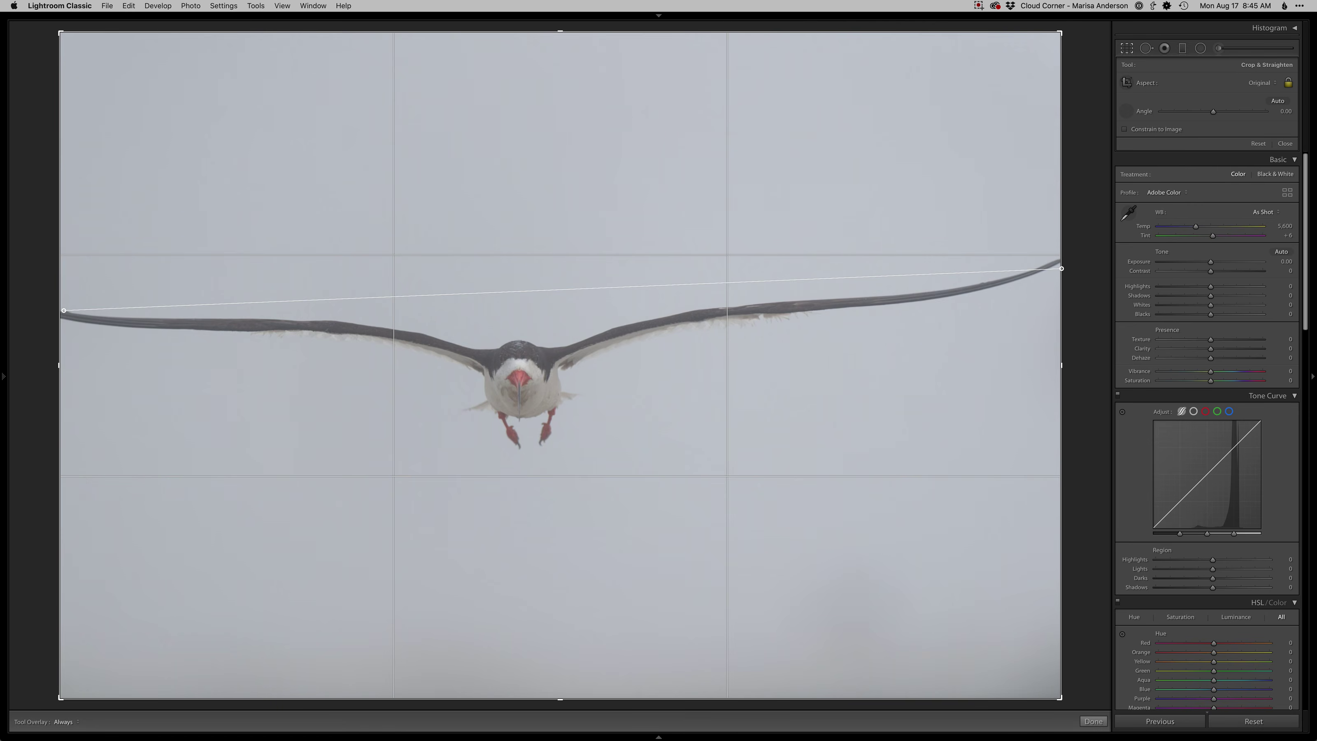
Step: Straighten the bird photo to an angle of 0.72 and crop it tighter with the bird centred horizontally
{"action": "left_click_drag", "start_coordinate": [1056, 345], "coordinate": [1056, 336]}
{"action": "left_click_drag", "start_coordinate": [864, 439], "coordinate": [892, 435]}
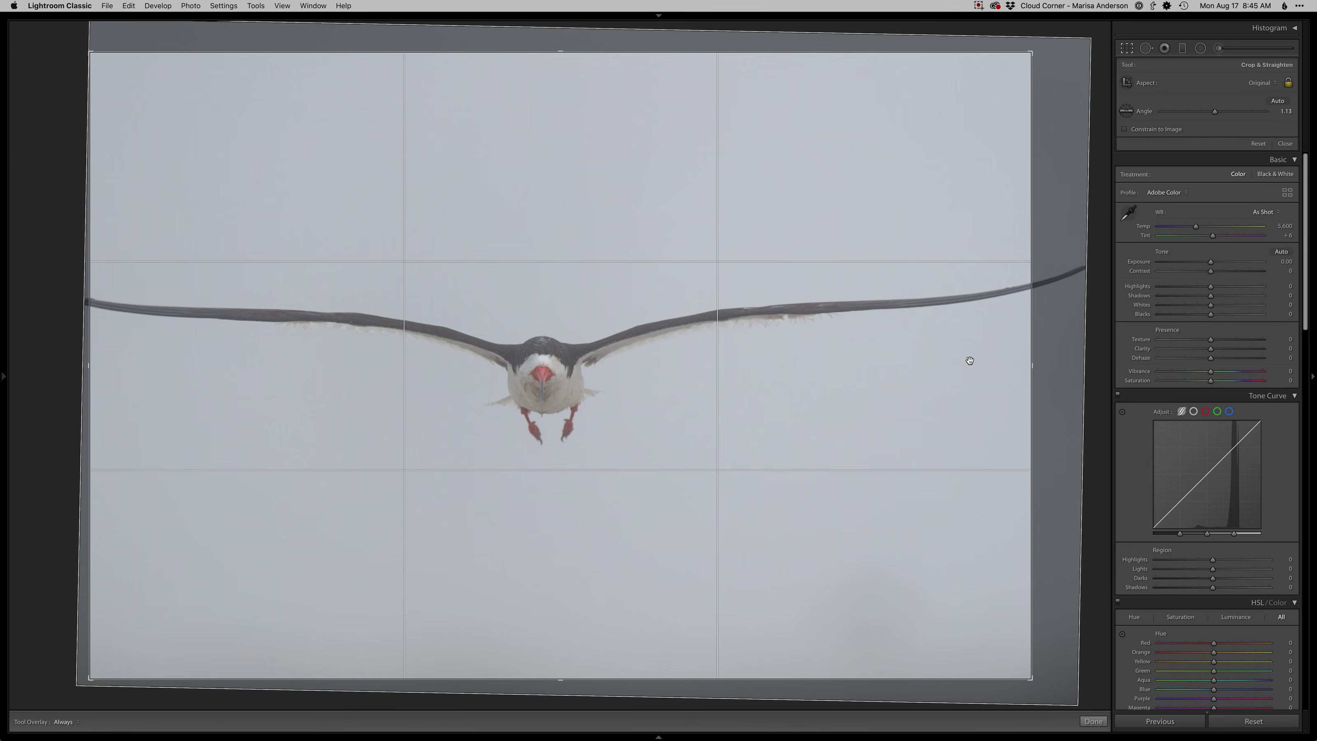
{"action": "left_click_drag", "start_coordinate": [1032, 366], "coordinate": [961, 363]}
{"action": "key", "text": "o"}
{"action": "key", "text": "o"}
{"action": "left_click_drag", "start_coordinate": [846, 424], "coordinate": [847, 424]}
{"action": "left_click_drag", "start_coordinate": [965, 394], "coordinate": [949, 394]}
{"action": "left_click_drag", "start_coordinate": [977, 443], "coordinate": [978, 432]}
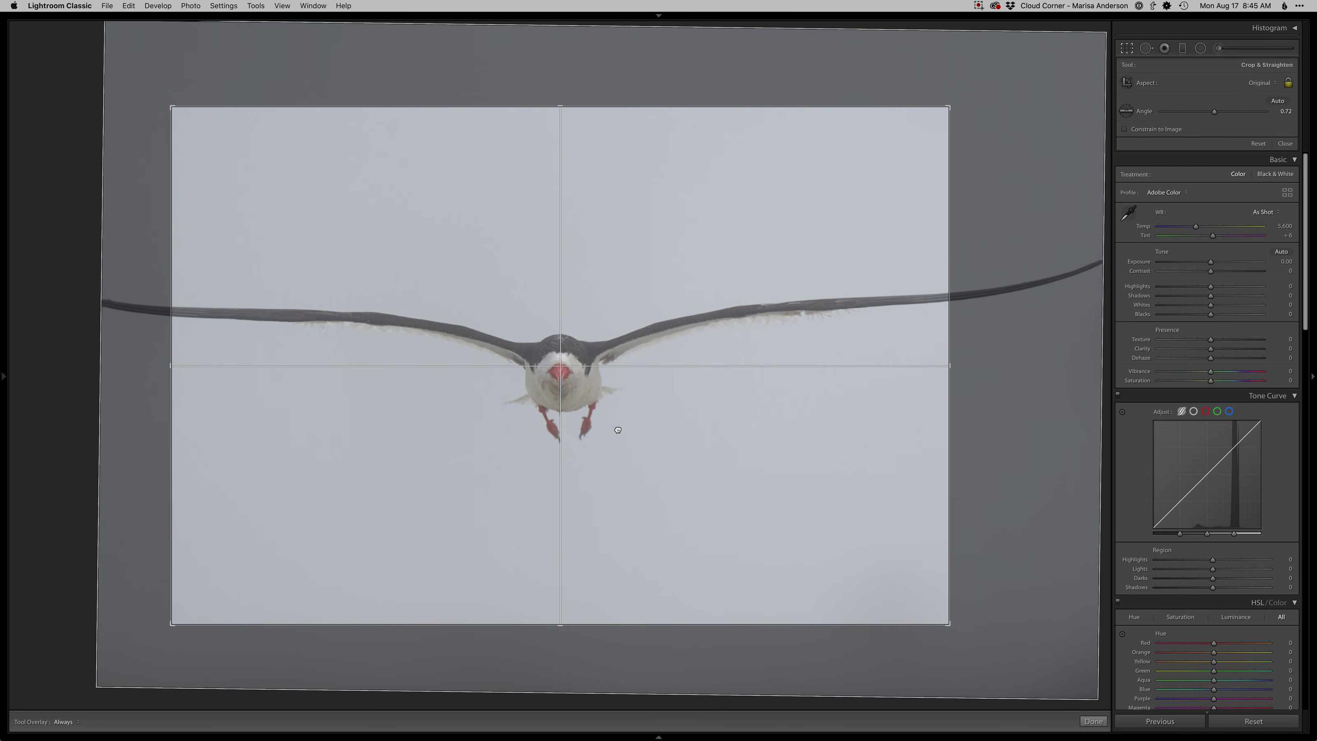
{"action": "key", "text": "o"}
{"action": "key", "text": "Return"}
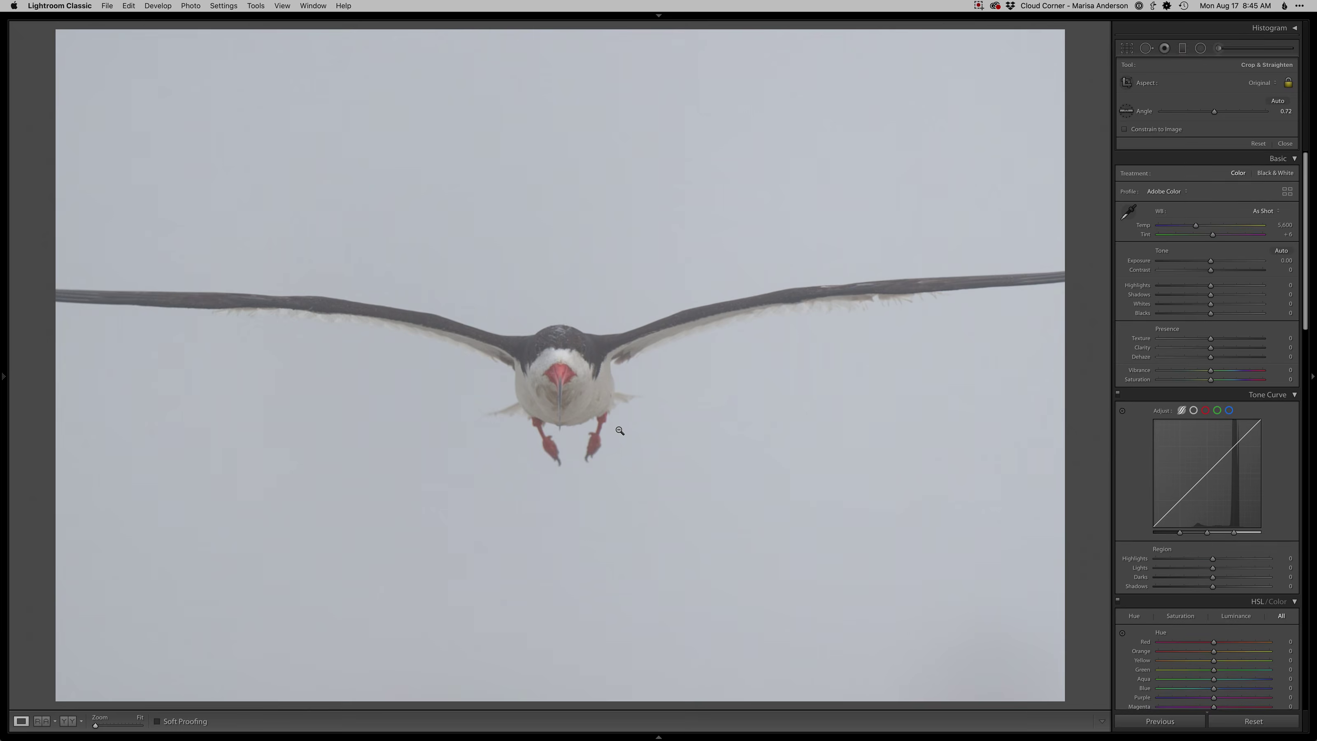
Step: Reposition the photo within the crop so the bird sits slightly lower in the frame
{"action": "key", "text": "r"}
{"action": "left_click_drag", "start_coordinate": [683, 409], "coordinate": [683, 441]}
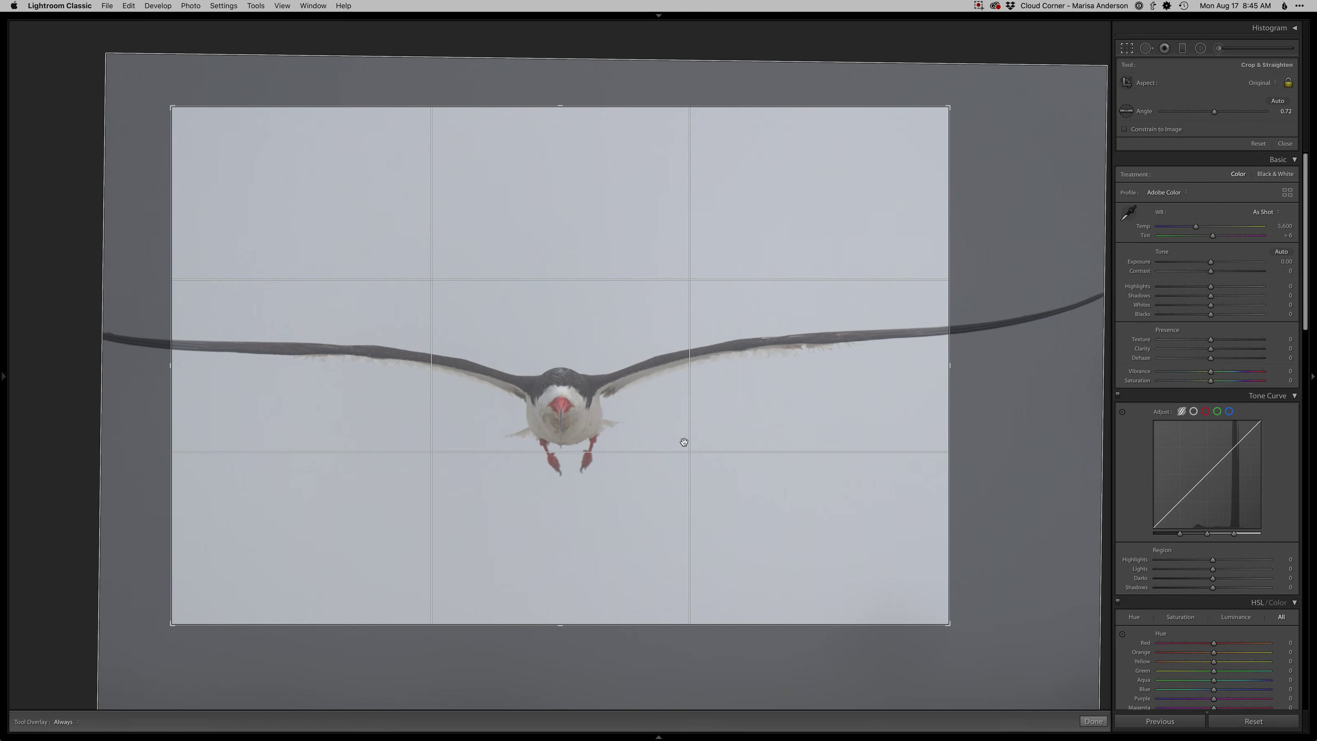
{"action": "key", "text": "Return"}
Step: Set the photo's Exposure to +0.60, Shadows to +10 and Blacks to -60
{"action": "key", "text": "equal"}
{"action": "key", "text": "equal"}
{"action": "key", "text": "equal"}
{"action": "key", "text": "equal"}
{"action": "key", "text": "equal"}
{"action": "key", "text": "equal"}
{"action": "key", "text": "period"}
{"action": "key", "text": "period"}
{"action": "key", "text": "period"}
{"action": "key", "text": "equal"}
{"action": "key", "text": "equal"}
{"action": "key", "text": "period"}
{"action": "key", "text": "period"}
{"action": "key", "text": "minus"}
{"action": "key", "text": "minus"}
{"action": "key", "text": "minus"}
{"action": "key", "text": "minus"}
{"action": "key", "text": "minus"}
{"action": "key", "text": "minus"}
{"action": "key", "text": "minus"}
{"action": "key", "text": "minus"}
{"action": "key", "text": "minus"}
{"action": "key", "text": "minus"}
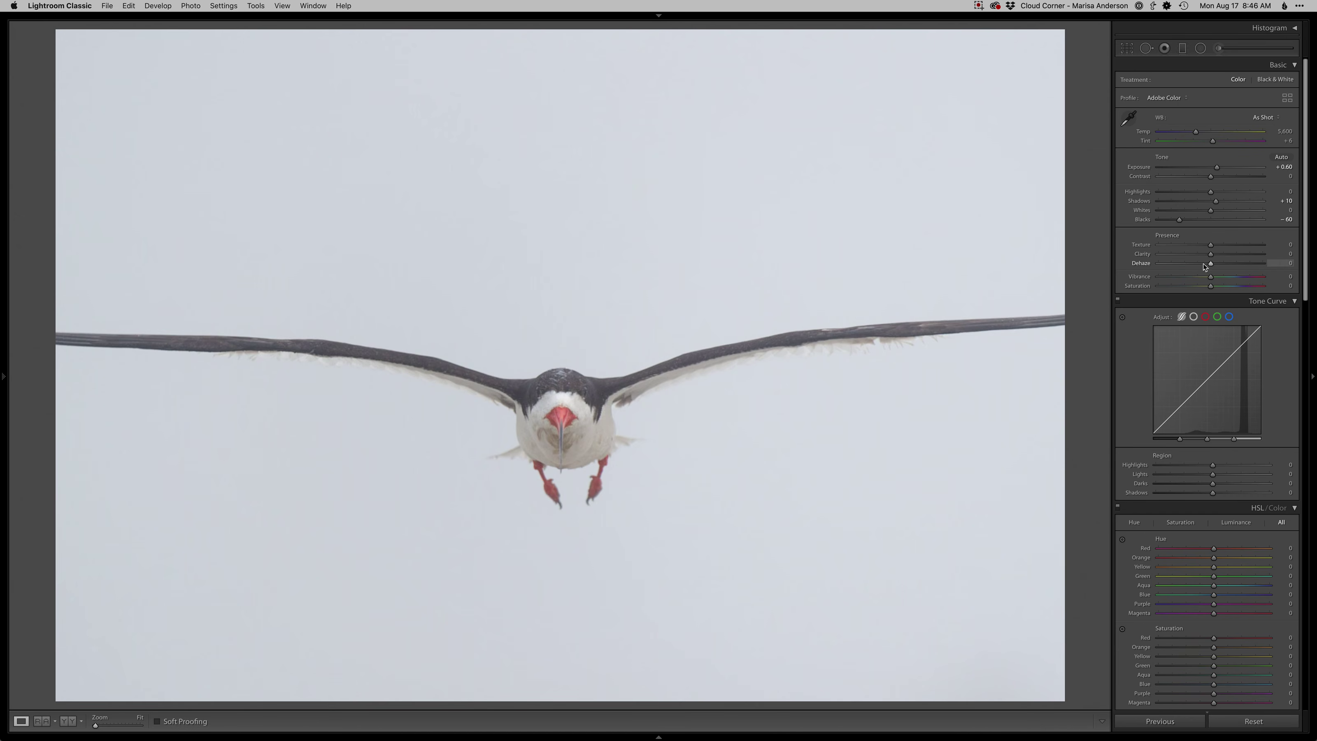
Step: Set Dehaze to +24, Exposure to +0.80, Shadows to +40, Whites to +18 and Blacks to -72
{"action": "left_click", "coordinate": [1218, 264]}
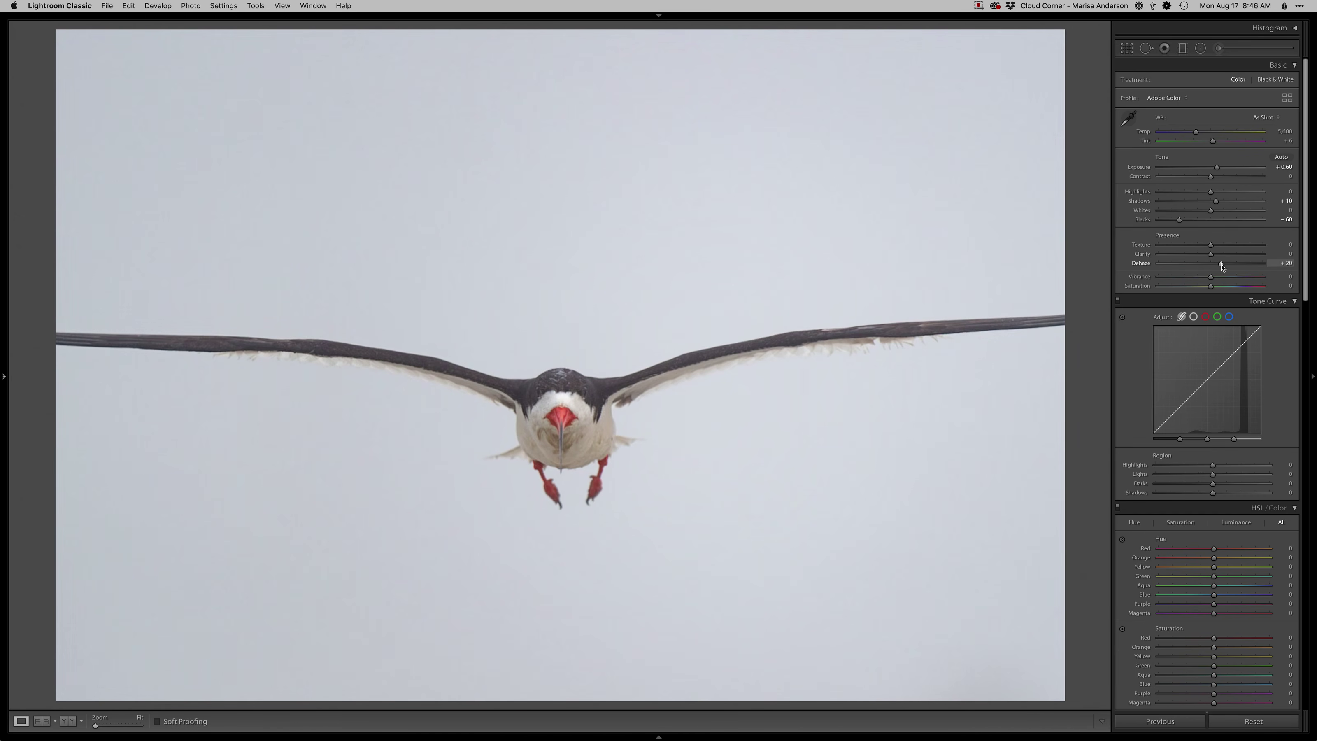
{"action": "key", "text": "equal"}
{"action": "key", "text": "equal"}
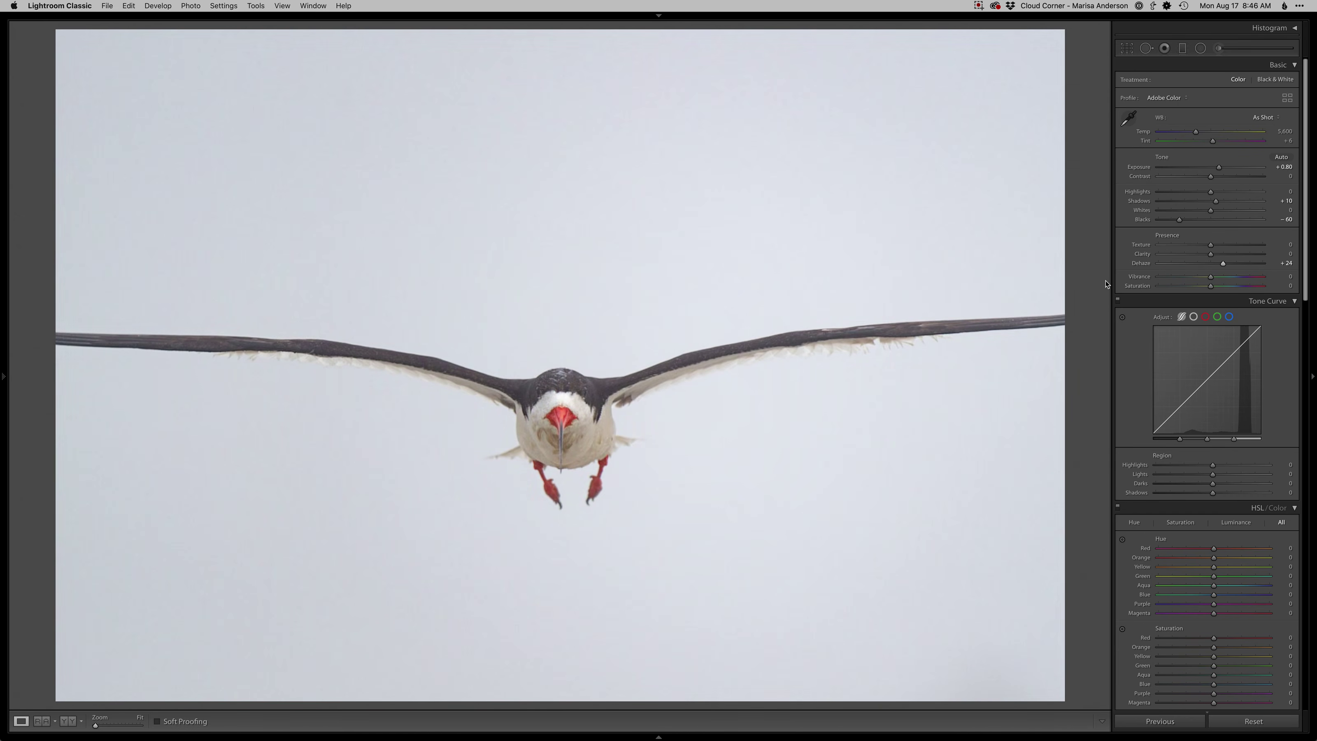
{"action": "key", "text": "shift+minus"}
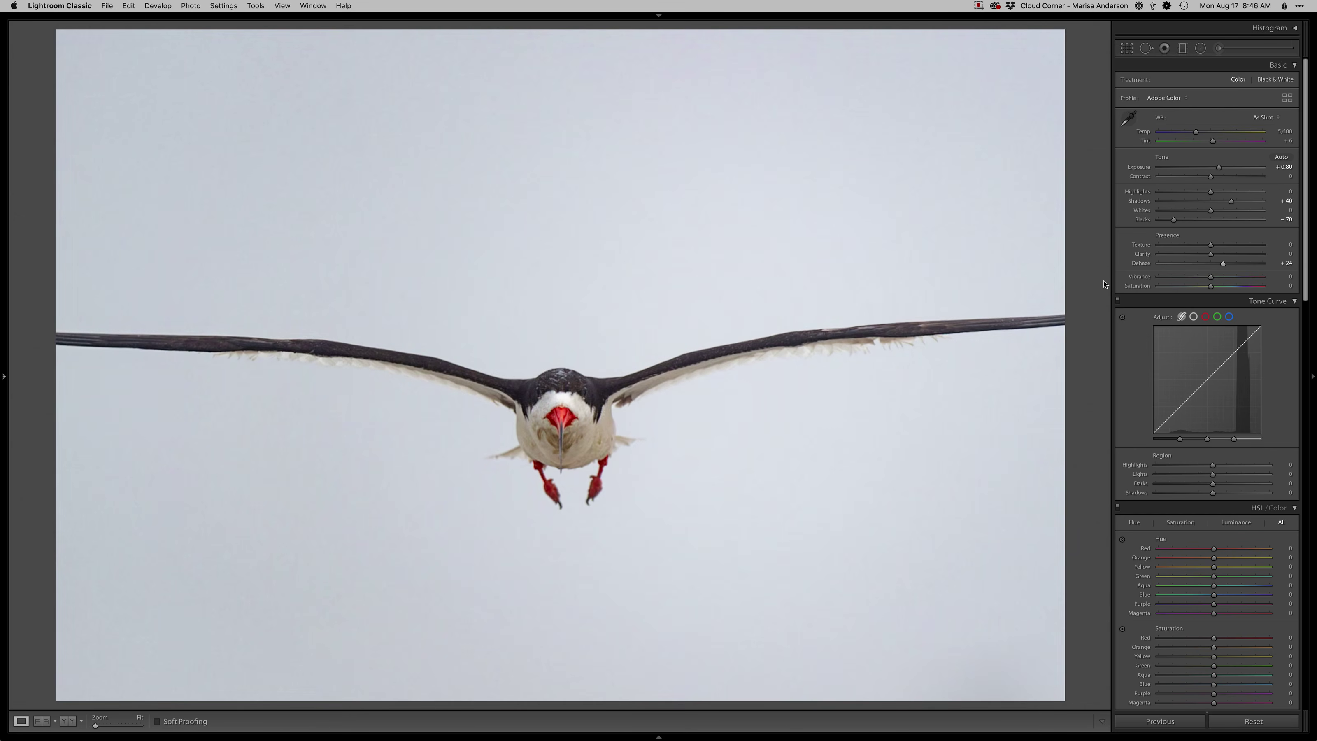
{"action": "key", "text": "equal"}
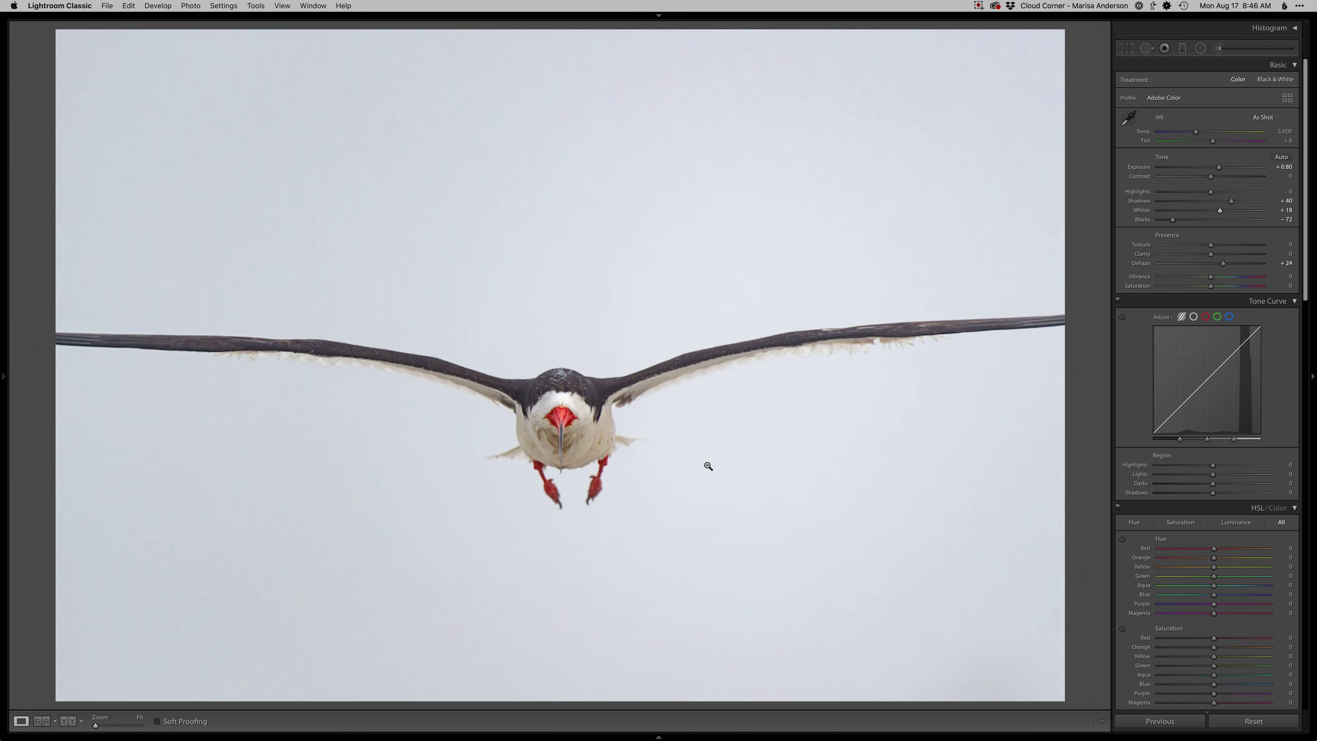
Step: Switch to Photoshop and add a Curves adjustment layer, pulling its white point inward to turn most of the sky white
{"action": "key", "text": "super+Tab"}
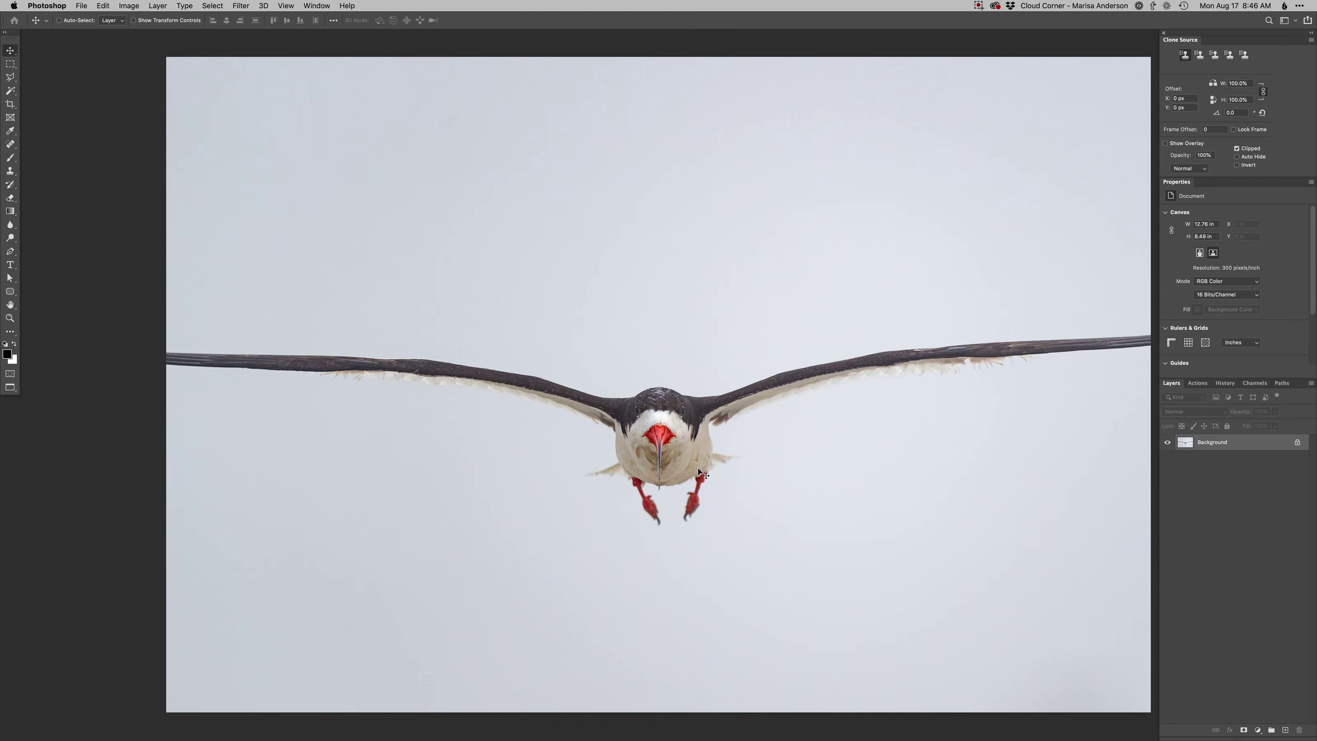
{"action": "left_click_drag", "start_coordinate": [726, 514], "coordinate": [704, 517]}
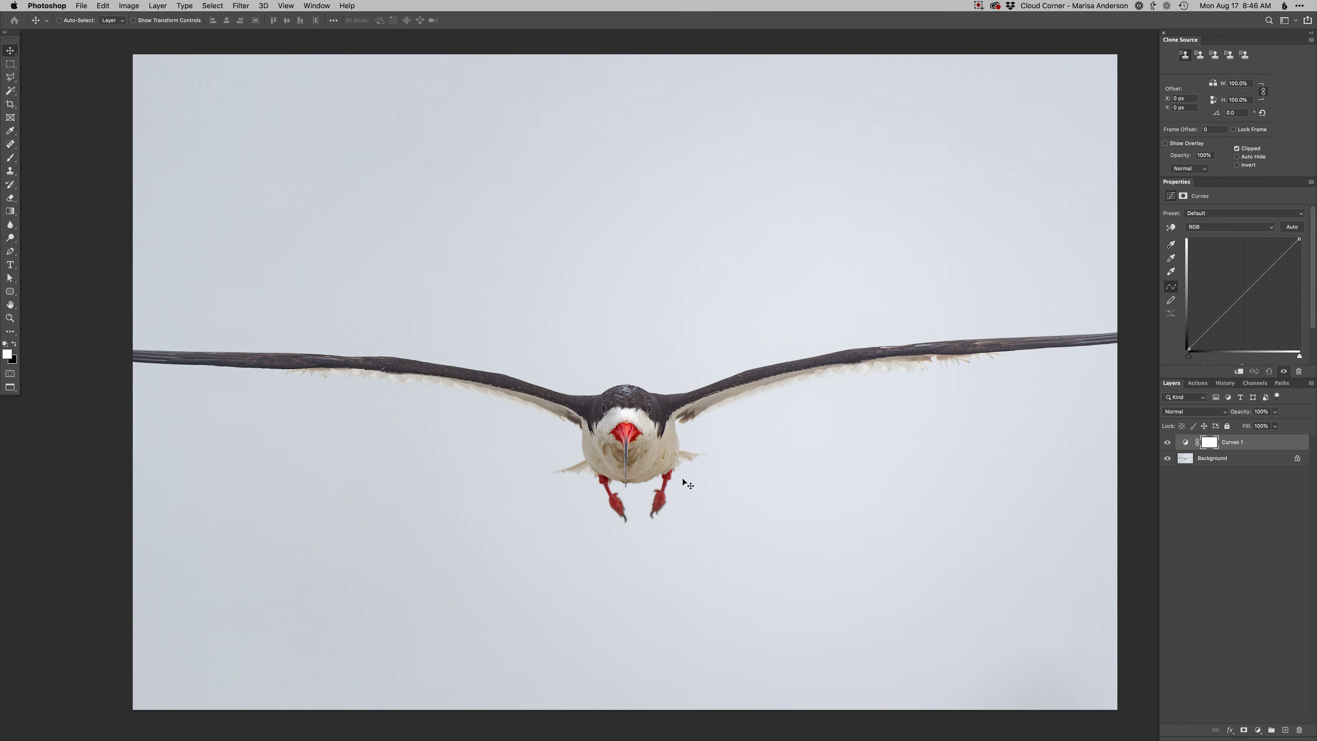
{"action": "left_click_drag", "start_coordinate": [1298, 239], "coordinate": [1281, 239]}
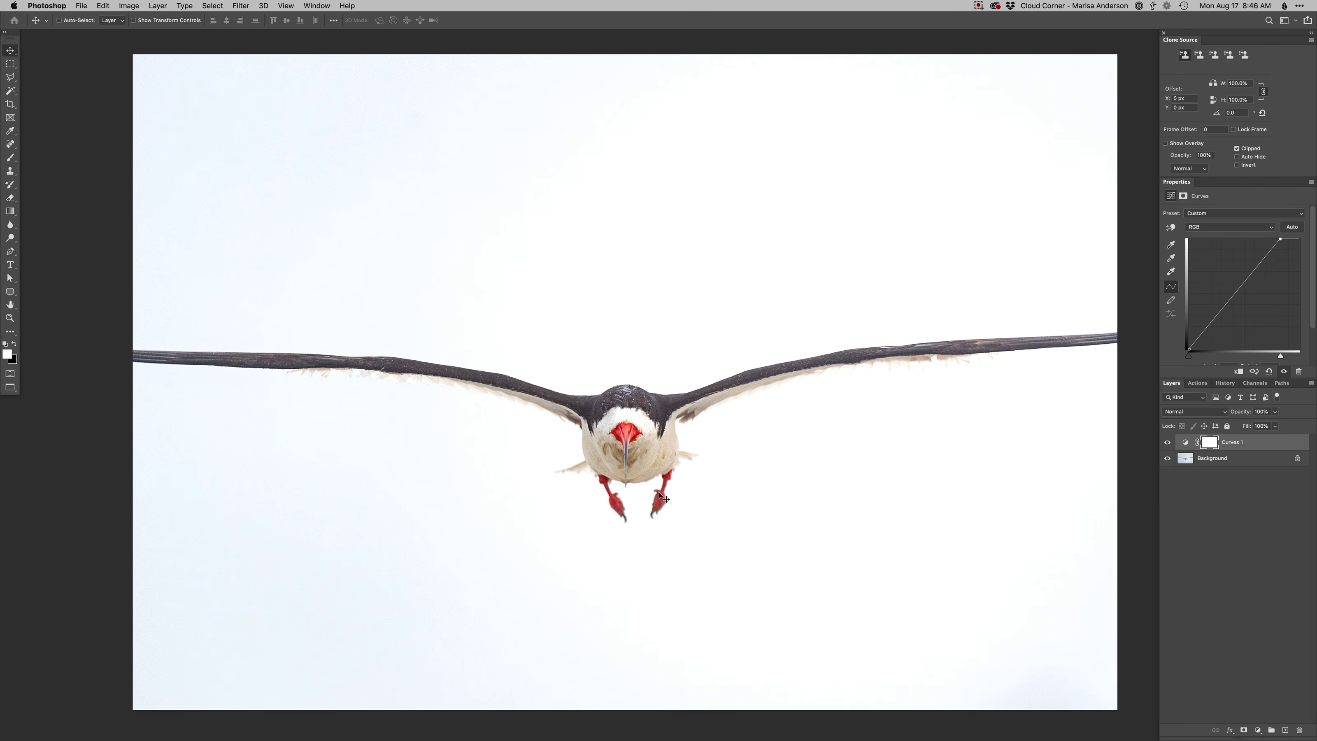
Step: Set up a soft round black brush with 0% hardness and reduce its size to about 80 px
{"action": "key", "text": "b"}
{"action": "right_click", "coordinate": [656, 424]}
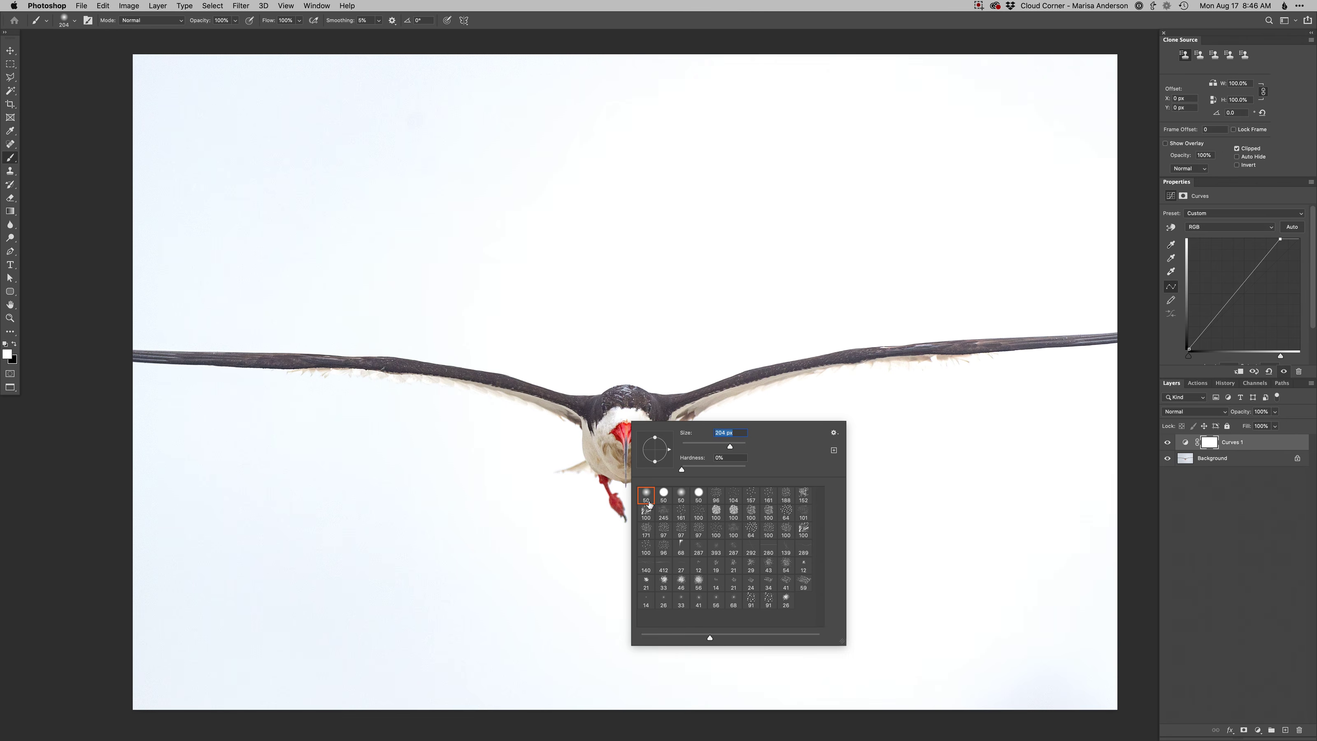
{"action": "type", "text": "166"}
{"action": "key", "text": "Return"}
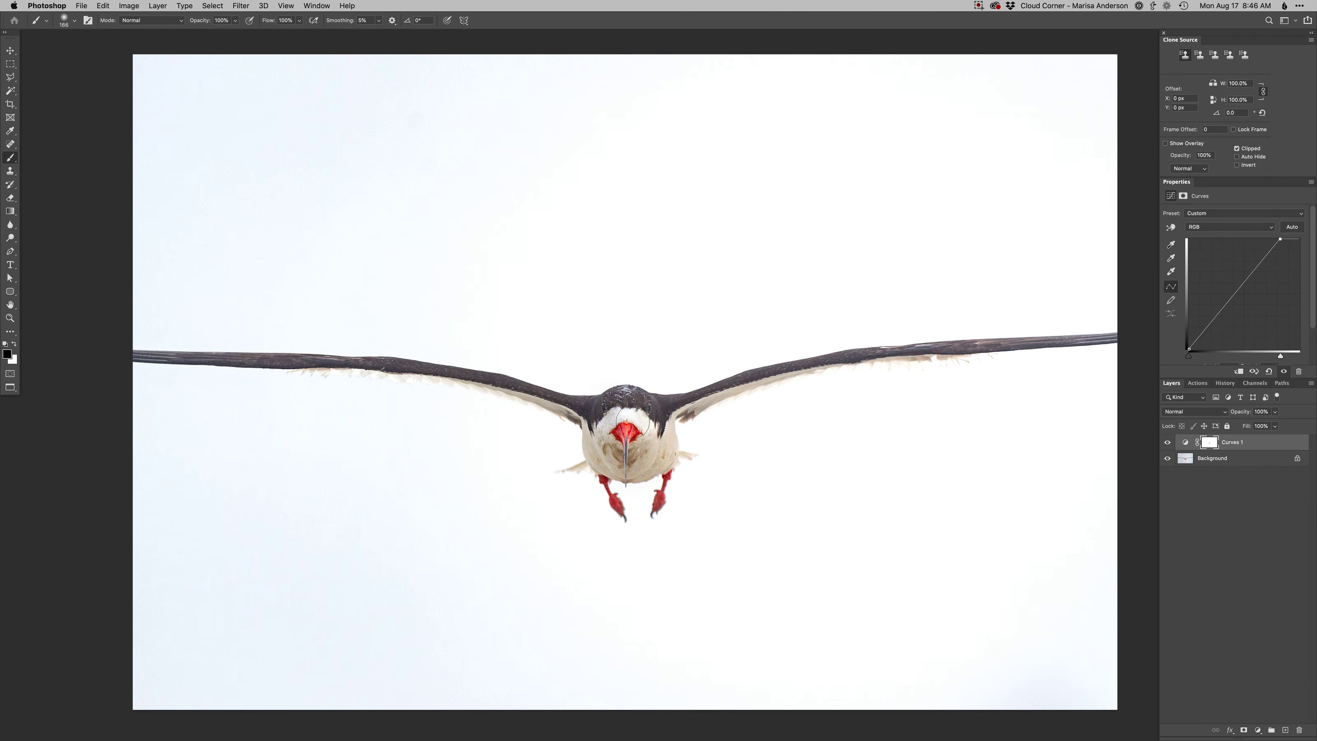
{"action": "left_click", "coordinate": [718, 409], "text": "super"}
{"action": "left_click_drag", "start_coordinate": [1027, 361], "coordinate": [1005, 360]}
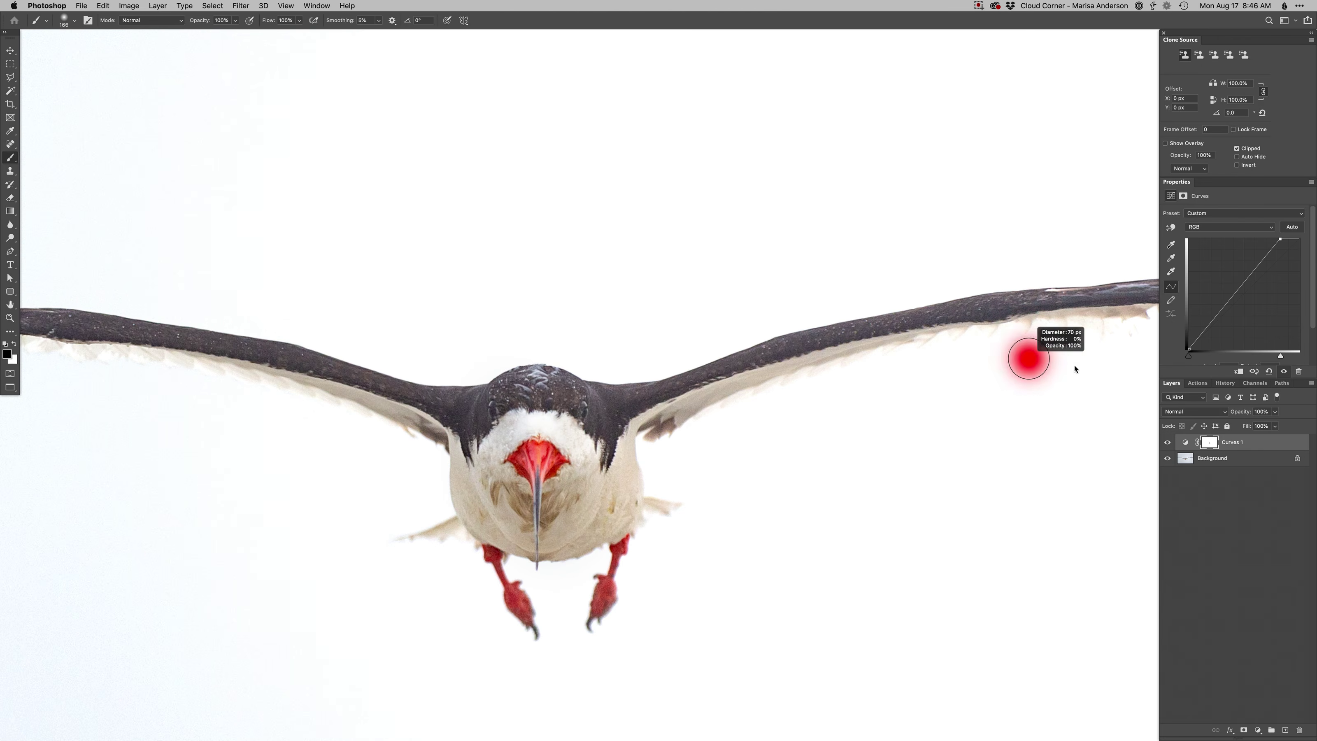
Step: Compare the wing with and without Curves 1, and try painting black on its mask along the right wing's lower feathers
{"action": "left_click", "coordinate": [1168, 443]}
{"action": "left_click", "coordinate": [1168, 442]}
{"action": "scroll", "coordinate": [907, 392], "scroll_direction": "right", "scroll_amount": 4}
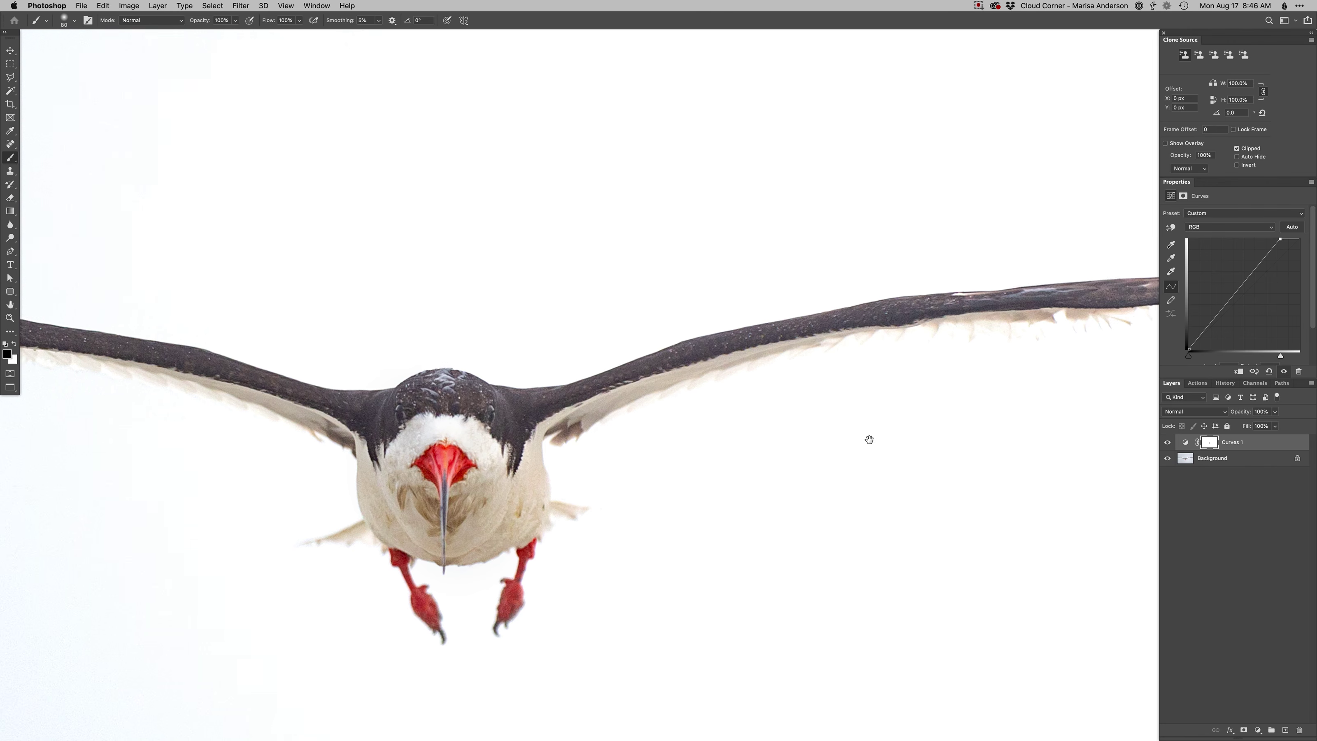
{"action": "left_click", "coordinate": [1167, 442]}
{"action": "scroll", "coordinate": [790, 431], "scroll_direction": "right", "scroll_amount": 3}
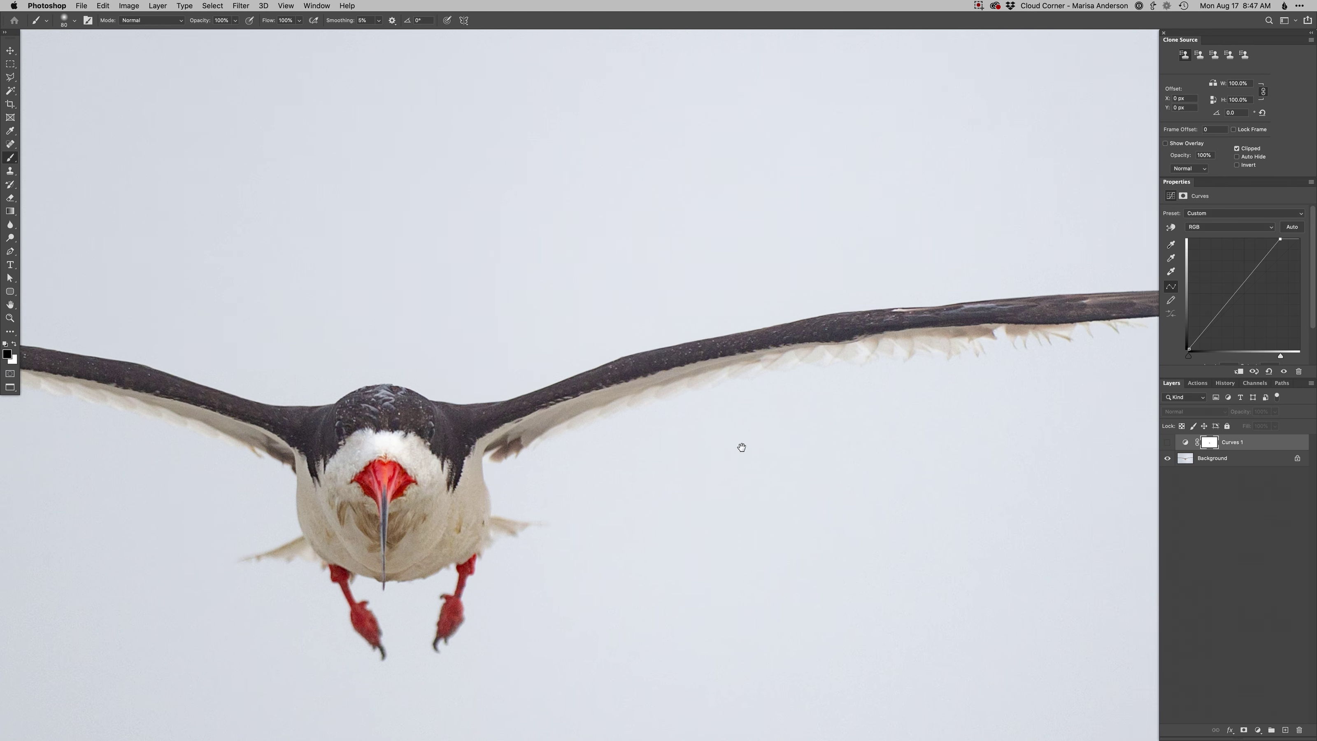
{"action": "left_click", "coordinate": [1167, 444]}
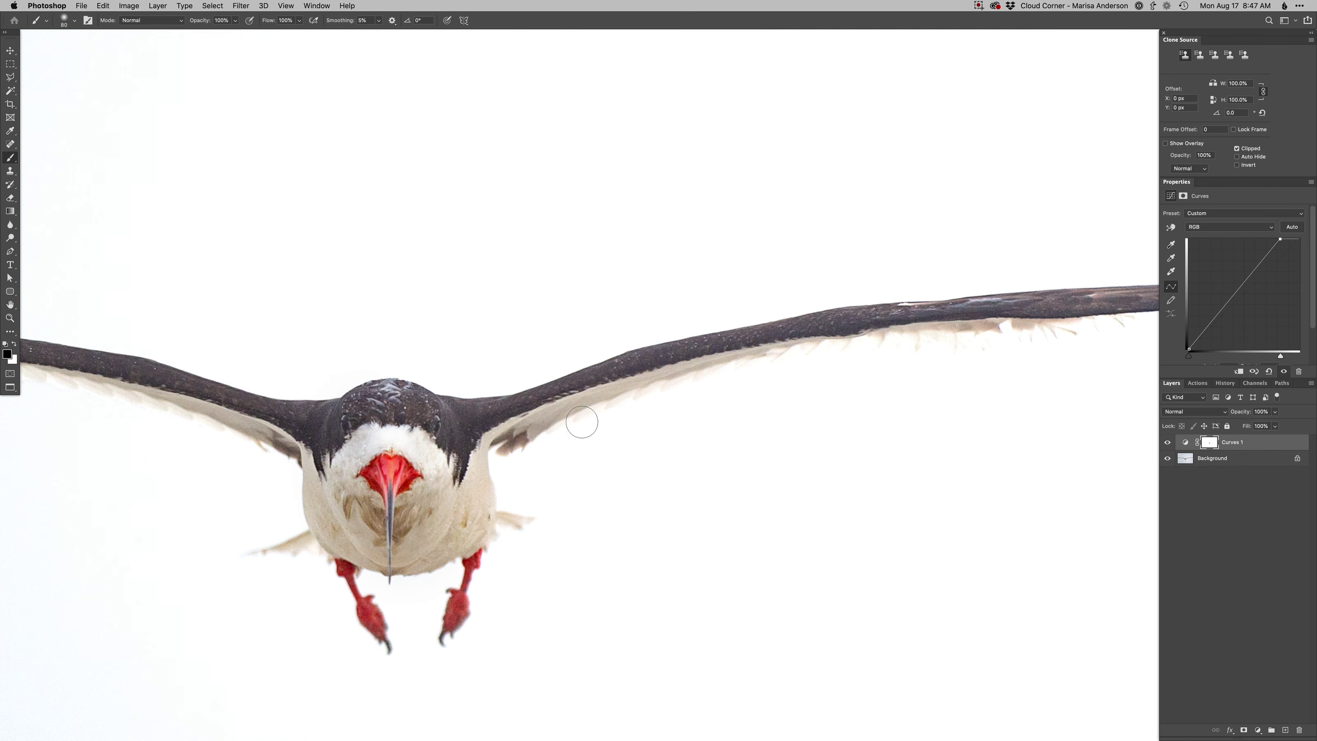
{"action": "mouse_move", "coordinate": [559, 411]}
{"action": "left_mouse_down"}
{"action": "mouse_move", "coordinate": [546, 412]}
{"action": "mouse_move", "coordinate": [625, 387]}
{"action": "mouse_move", "coordinate": [888, 352]}
{"action": "left_mouse_up"}
{"action": "left_click_drag", "start_coordinate": [986, 360], "coordinate": [768, 400]}
{"action": "mouse_move", "coordinate": [802, 406]}
{"action": "left_mouse_down"}
{"action": "mouse_move", "coordinate": [888, 374]}
{"action": "mouse_move", "coordinate": [699, 386]}
{"action": "mouse_move", "coordinate": [892, 375]}
{"action": "mouse_move", "coordinate": [669, 396]}
{"action": "mouse_move", "coordinate": [385, 466]}
{"action": "mouse_move", "coordinate": [870, 426]}
{"action": "mouse_move", "coordinate": [816, 428]}
{"action": "left_mouse_up"}
{"action": "left_click_drag", "start_coordinate": [876, 372], "coordinate": [899, 375]}
{"action": "left_click_drag", "start_coordinate": [908, 368], "coordinate": [727, 385]}
{"action": "left_click_drag", "start_coordinate": [918, 392], "coordinate": [896, 392]}
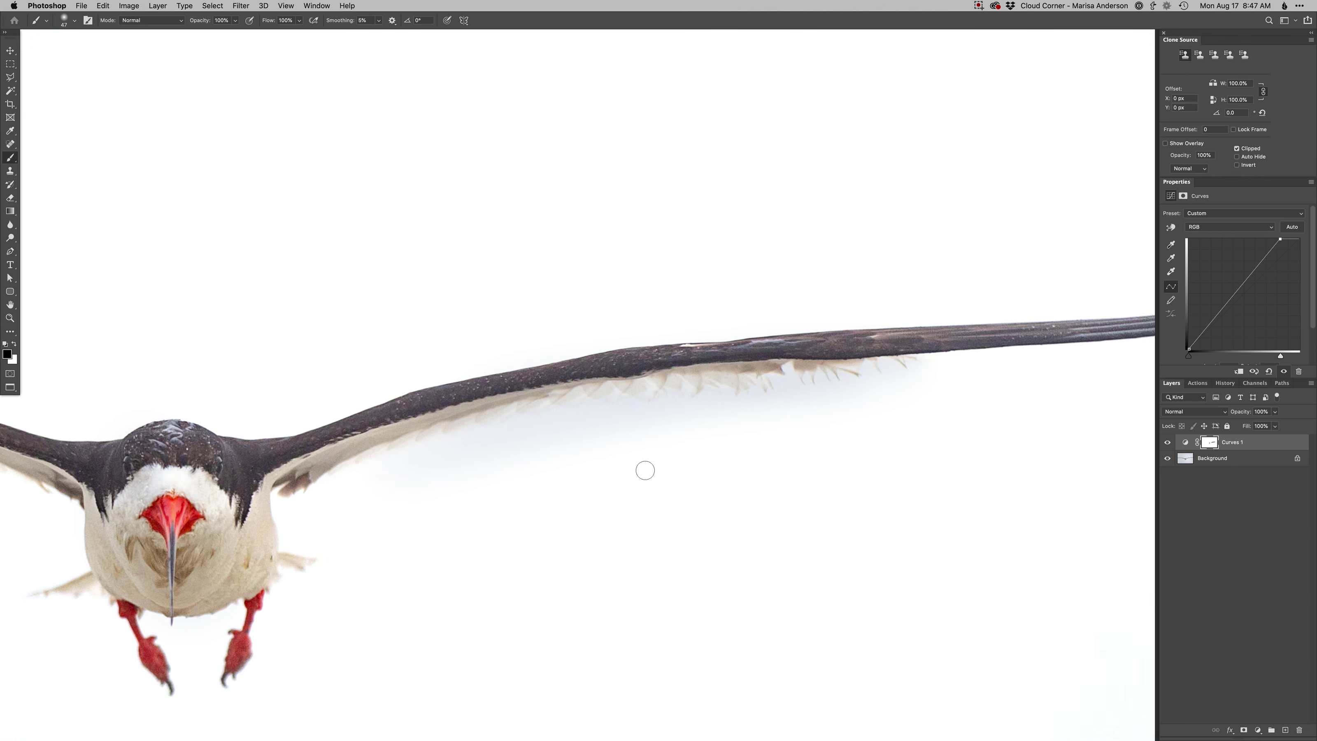
Step: Enlarge the brush and paint white on the Curves 1 mask to remove the black strokes below the right wing
{"action": "left_click_drag", "start_coordinate": [591, 458], "coordinate": [656, 458]}
{"action": "left_click_drag", "start_coordinate": [400, 456], "coordinate": [555, 446]}
{"action": "key", "text": "super+z"}
{"action": "key", "text": "x"}
{"action": "left_click_drag", "start_coordinate": [471, 439], "coordinate": [846, 382]}
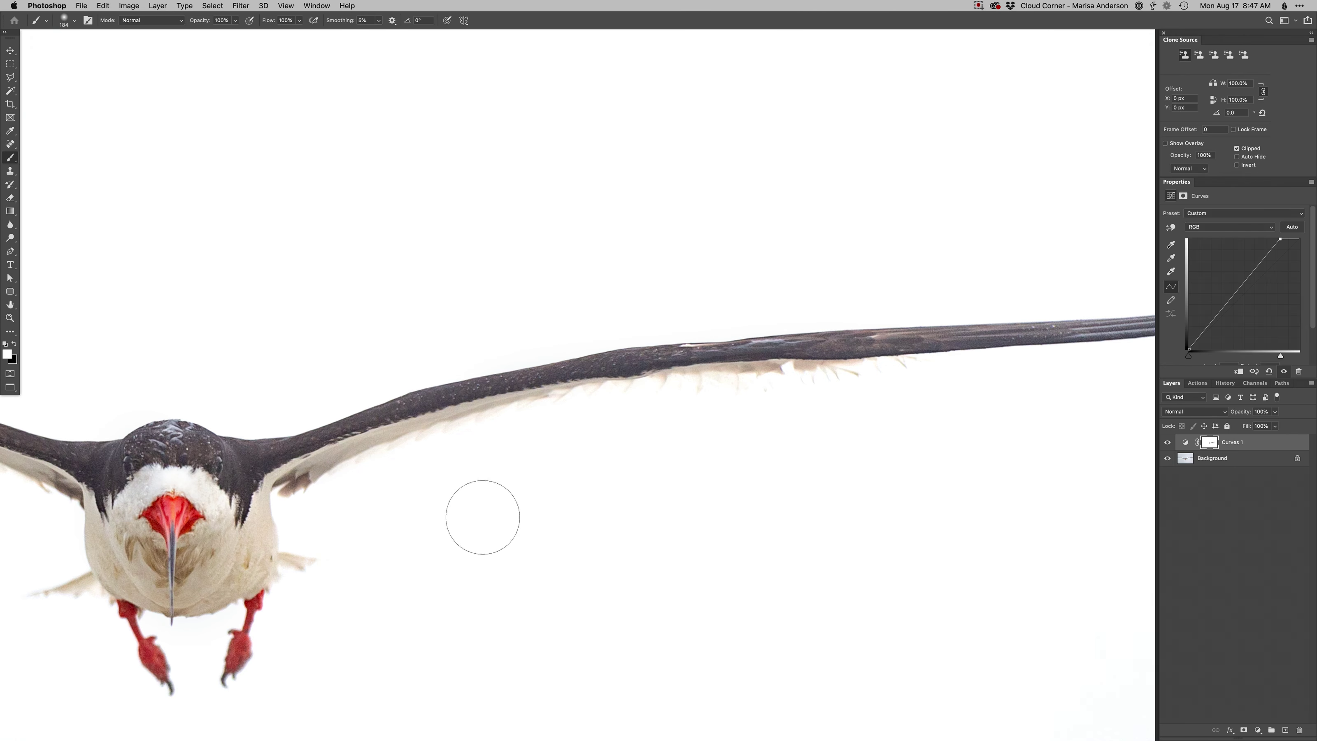
Step: Hide Curves 1 and make a Color Range selection from the sky on the Background layer with Fuzziness 11
{"action": "left_click", "coordinate": [1167, 442]}
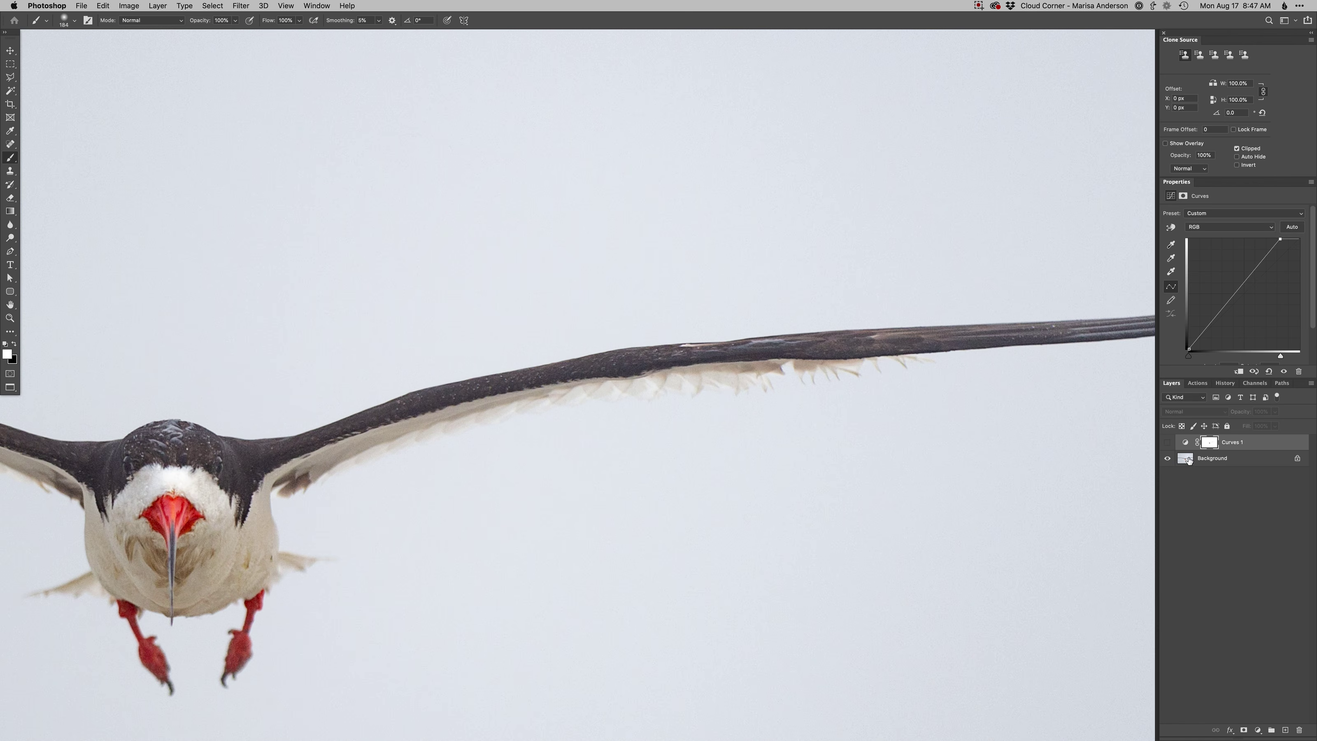
{"action": "left_click", "coordinate": [1192, 458]}
{"action": "key", "text": "x"}
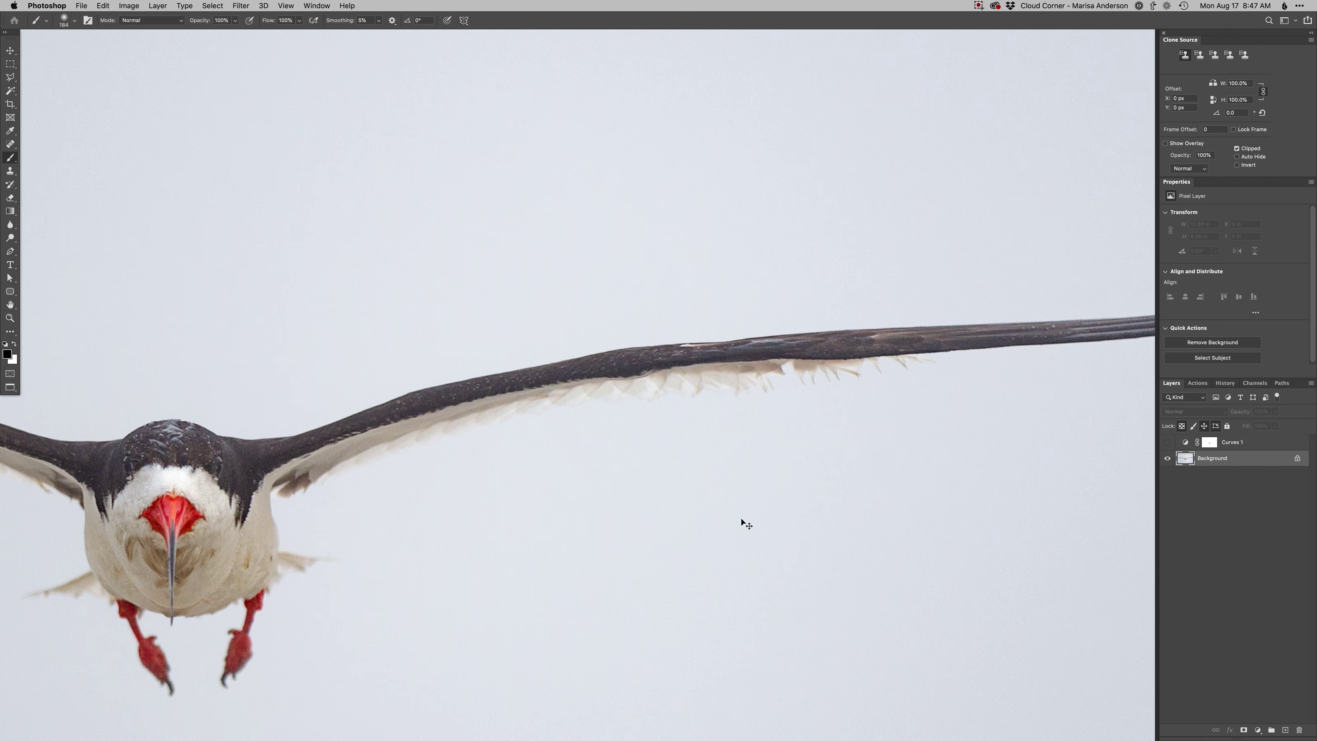
{"action": "key", "text": "alt+shift+super+o"}
{"action": "left_click", "coordinate": [588, 432]}
{"action": "left_click_drag", "start_coordinate": [984, 215], "coordinate": [962, 221]}
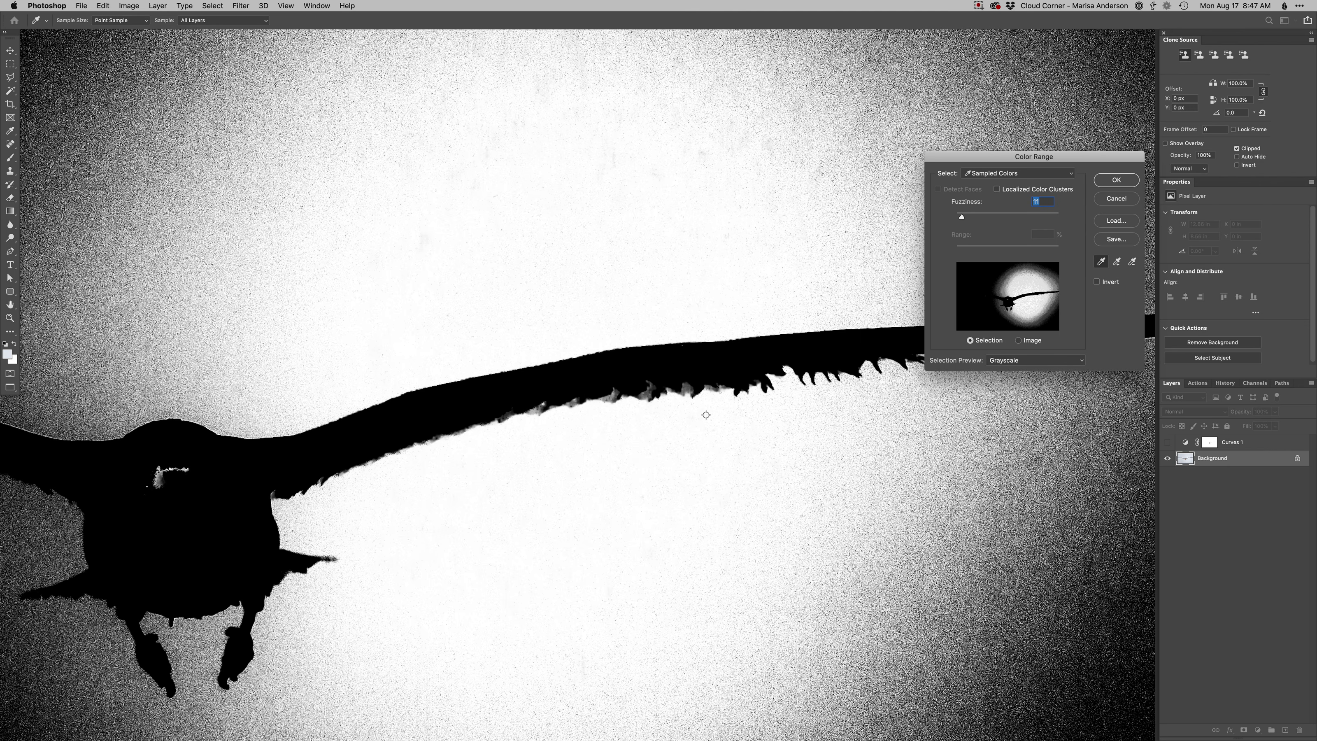
{"action": "left_click", "coordinate": [1111, 182]}
{"action": "left_click", "coordinate": [718, 240]}
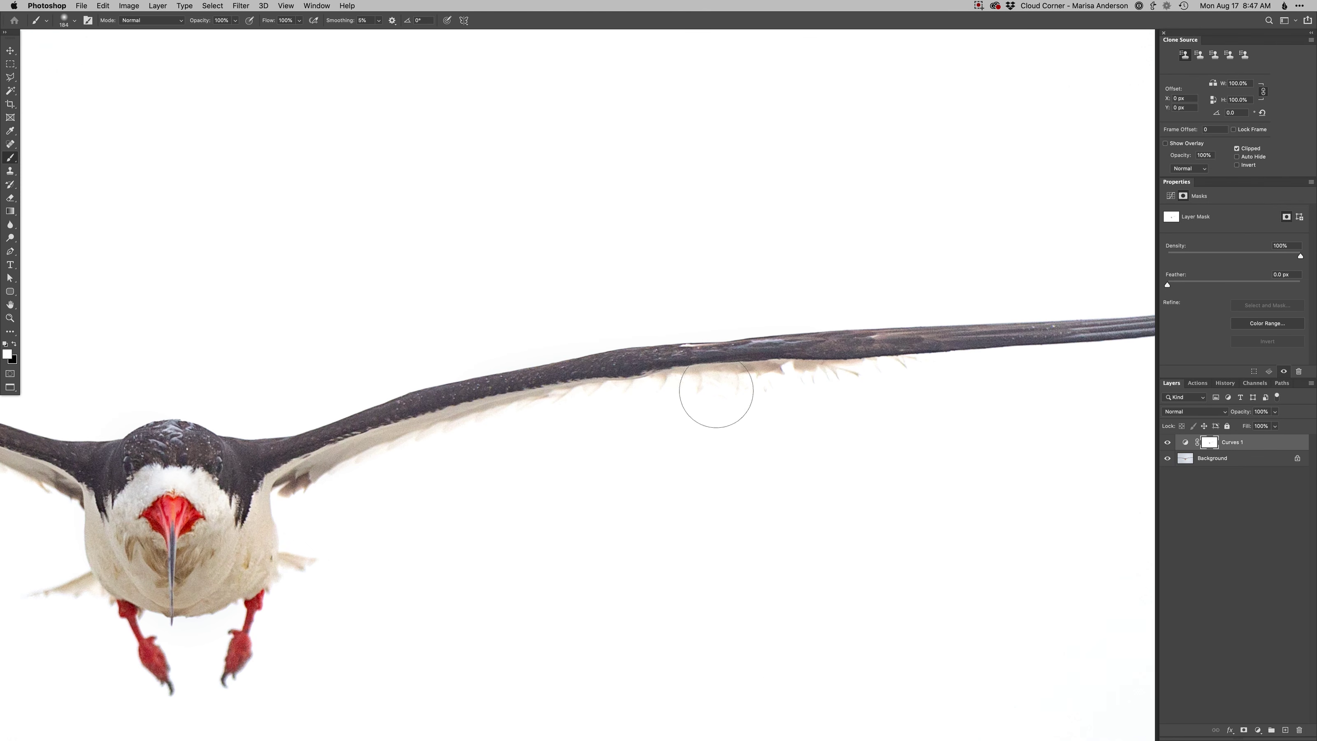
Step: Paint black on the Curves 1 mask along the right wing's feathers within the selection, deselect, and clean up its upper edge with white
{"action": "key", "text": "x"}
{"action": "mouse_move", "coordinate": [729, 326]}
{"action": "left_mouse_down"}
{"action": "mouse_move", "coordinate": [752, 382]}
{"action": "mouse_move", "coordinate": [382, 391]}
{"action": "mouse_move", "coordinate": [914, 368]}
{"action": "mouse_move", "coordinate": [509, 432]}
{"action": "mouse_move", "coordinate": [847, 390]}
{"action": "mouse_move", "coordinate": [477, 436]}
{"action": "mouse_move", "coordinate": [318, 504]}
{"action": "mouse_move", "coordinate": [261, 489]}
{"action": "left_mouse_up"}
{"action": "key", "text": "super+d"}
{"action": "key", "text": "x"}
{"action": "mouse_move", "coordinate": [301, 428]}
{"action": "left_mouse_down"}
{"action": "mouse_move", "coordinate": [567, 344]}
{"action": "mouse_move", "coordinate": [503, 349]}
{"action": "mouse_move", "coordinate": [1151, 293]}
{"action": "left_mouse_up"}
{"action": "left_click_drag", "start_coordinate": [823, 442], "coordinate": [838, 442]}
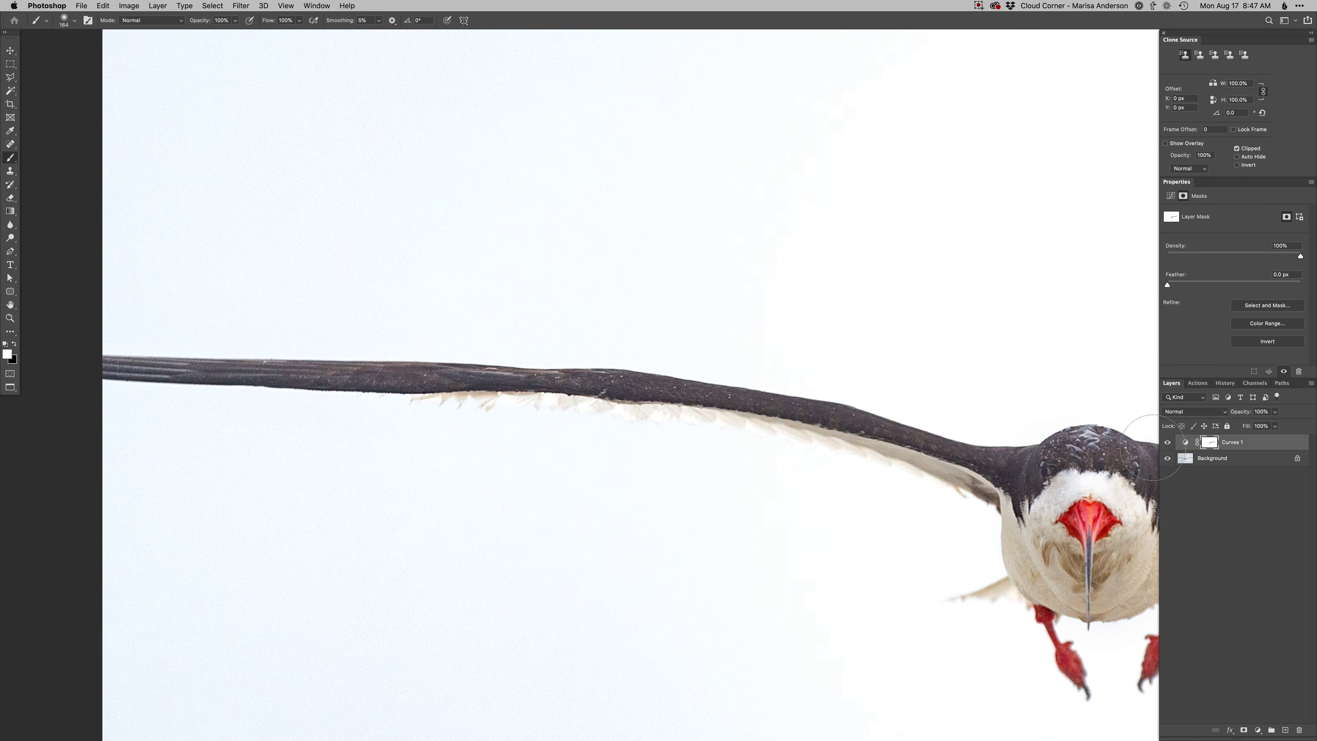
Step: Add a second Curves adjustment layer and pull its white point inward until the remaining bluish sky turns white
{"action": "left_click", "coordinate": [1167, 442]}
{"action": "left_click", "coordinate": [1167, 443]}
{"action": "left_click", "coordinate": [536, 539], "text": "alt"}
{"action": "mouse_move", "coordinate": [555, 555]}
{"action": "left_mouse_down"}
{"action": "mouse_move", "coordinate": [494, 513]}
{"action": "mouse_move", "coordinate": [496, 497]}
{"action": "left_mouse_up"}
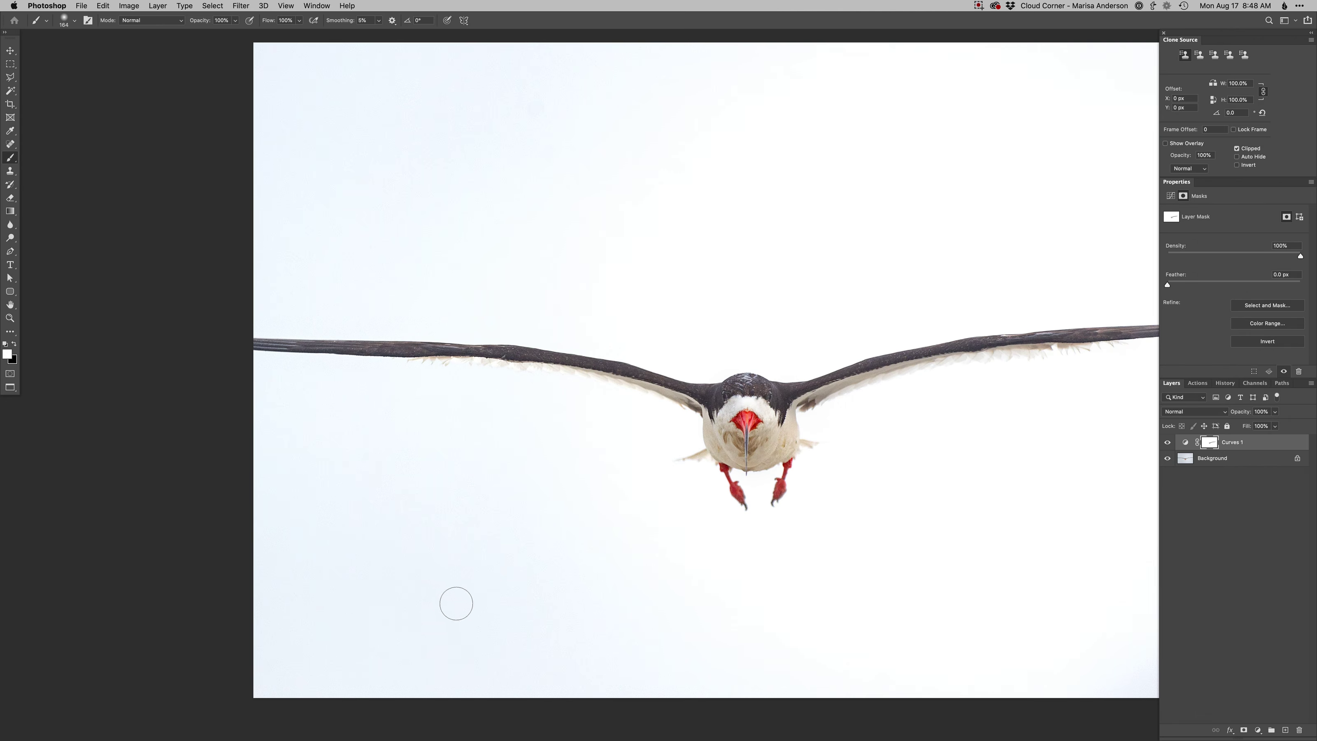
{"action": "key", "text": "ctrl+super+m"}
{"action": "key", "text": "Return"}
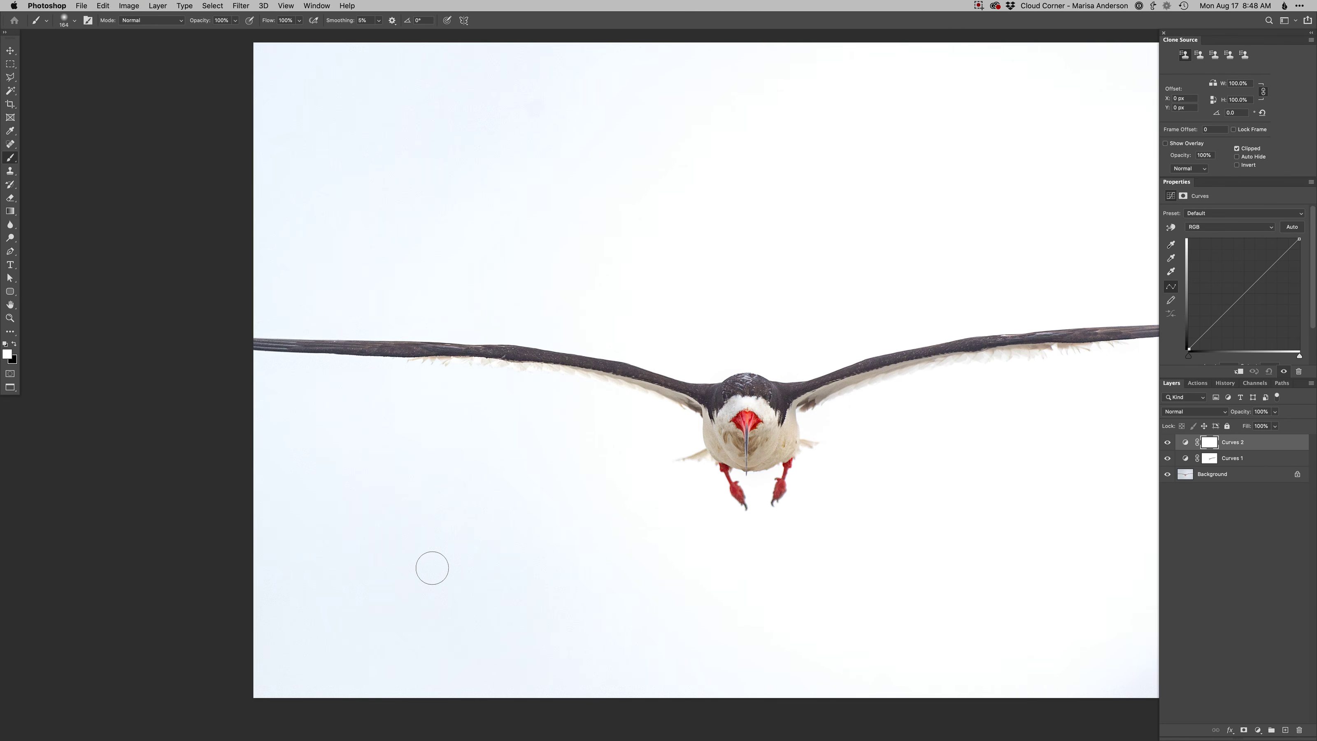
{"action": "key", "text": "shift+Left"}
{"action": "key", "text": "shift+Left"}
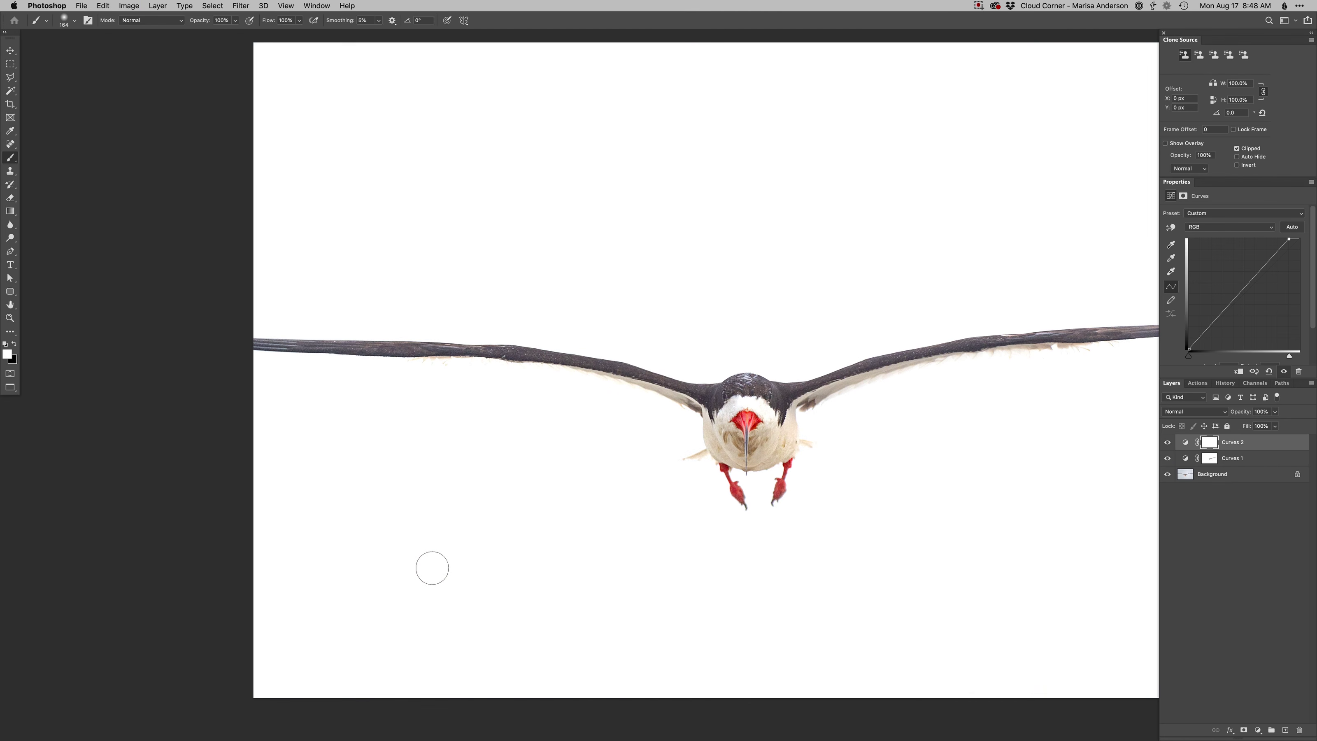
Step: Invert the Curves 2 mask to black and paint white with a larger brush over the sky below the left wing
{"action": "key", "text": "super+i"}
{"action": "key", "text": "bracketright"}
{"action": "key", "text": "bracketright"}
{"action": "key", "text": "bracketright"}
{"action": "key", "text": "bracketright"}
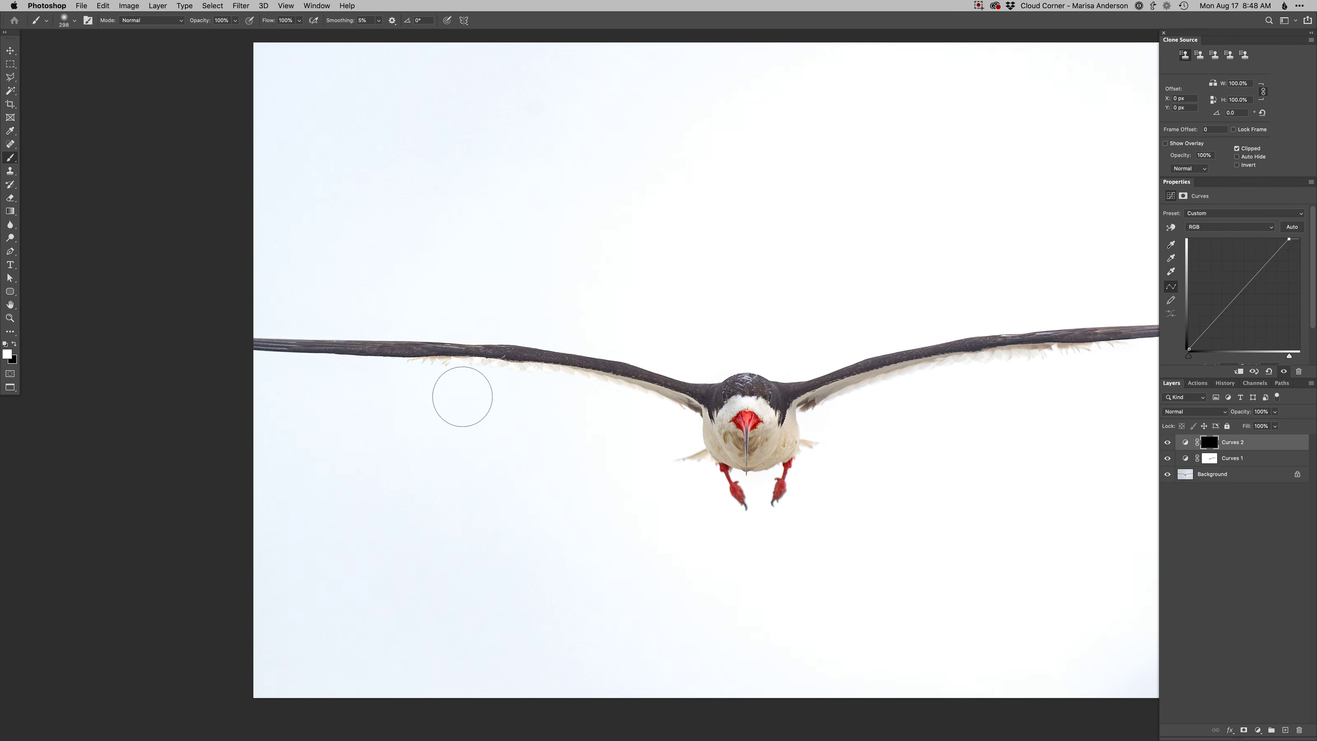
{"action": "mouse_move", "coordinate": [224, 392]}
{"action": "left_mouse_down"}
{"action": "mouse_move", "coordinate": [489, 420]}
{"action": "mouse_move", "coordinate": [399, 419]}
{"action": "mouse_move", "coordinate": [532, 449]}
{"action": "left_mouse_up"}
{"action": "mouse_move", "coordinate": [534, 450]}
{"action": "left_mouse_down"}
{"action": "mouse_move", "coordinate": [603, 456]}
{"action": "mouse_move", "coordinate": [561, 452]}
{"action": "left_mouse_up"}
{"action": "mouse_move", "coordinate": [232, 418]}
{"action": "left_mouse_down"}
{"action": "mouse_move", "coordinate": [552, 494]}
{"action": "mouse_move", "coordinate": [676, 603]}
{"action": "left_mouse_up"}
{"action": "mouse_move", "coordinate": [628, 557]}
{"action": "left_mouse_down"}
{"action": "mouse_move", "coordinate": [641, 569]}
{"action": "mouse_move", "coordinate": [535, 700]}
{"action": "mouse_move", "coordinate": [464, 514]}
{"action": "mouse_move", "coordinate": [271, 591]}
{"action": "mouse_move", "coordinate": [341, 432]}
{"action": "left_mouse_up"}
Step: Select the sky above the bird's wings with the Magic Wand
{"action": "key", "text": "bracketleft"}
{"action": "key", "text": "bracketleft"}
{"action": "key", "text": "bracketleft"}
{"action": "key", "text": "bracketleft"}
{"action": "key", "text": "bracketleft"}
{"action": "key", "text": "bracketleft"}
{"action": "key", "text": "bracketleft"}
{"action": "key", "text": "bracketleft"}
{"action": "key", "text": "bracketleft"}
{"action": "key", "text": "bracketleft"}
{"action": "key", "text": "bracketleft"}
{"action": "key", "text": "bracketleft"}
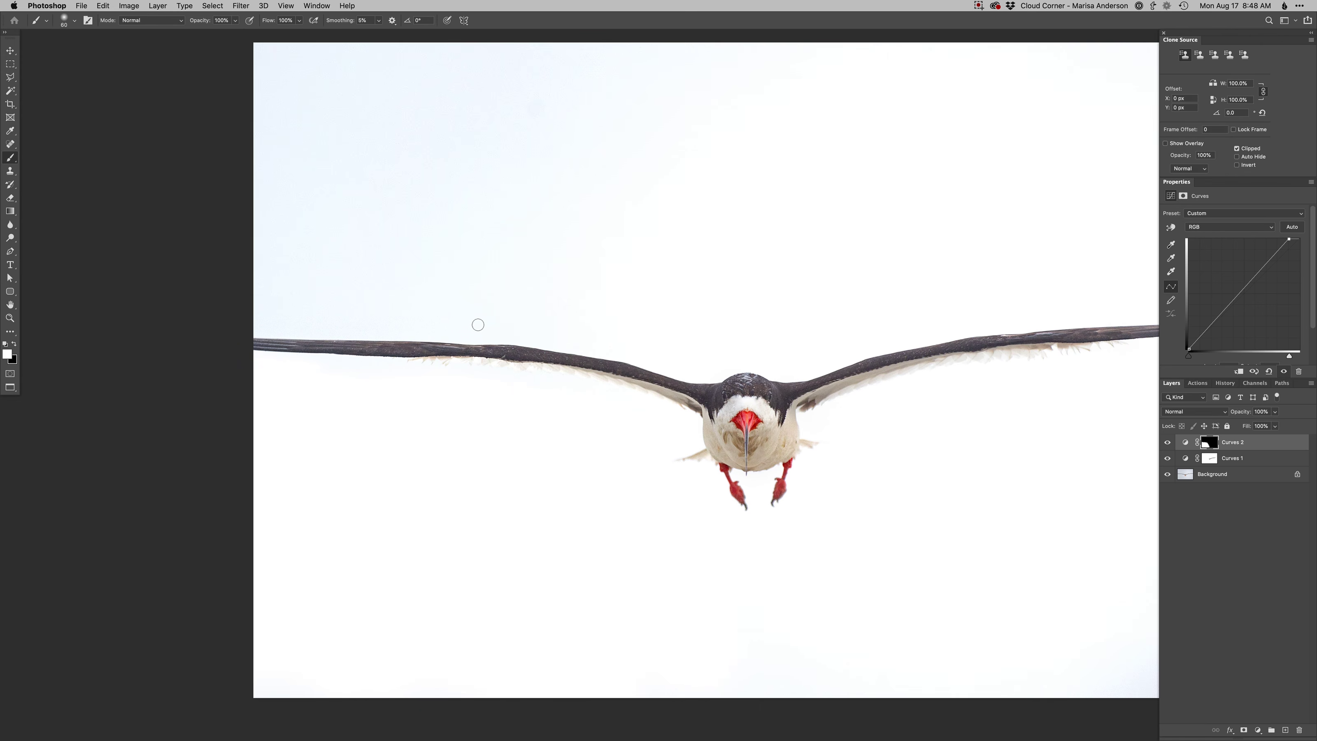
{"action": "key", "text": "w"}
{"action": "left_click", "coordinate": [404, 311]}
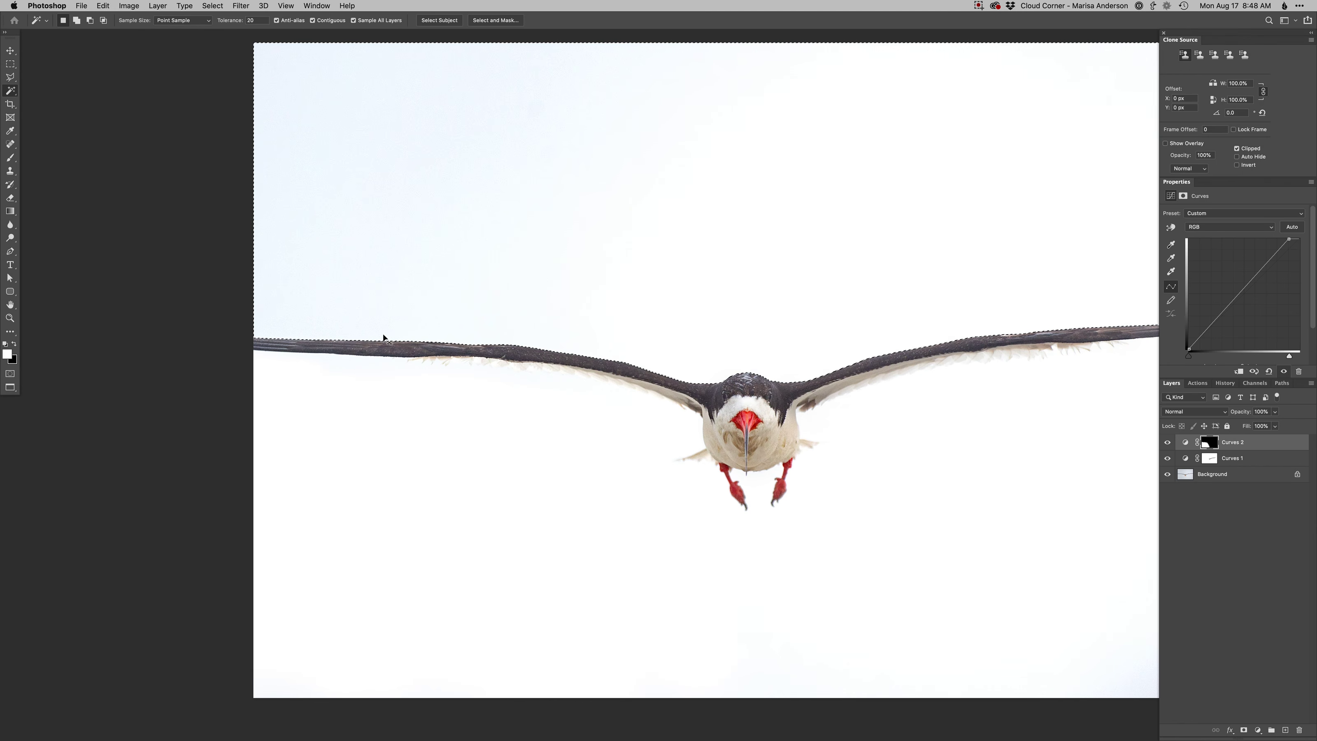
{"action": "key", "text": "super+d"}
{"action": "left_click_drag", "start_coordinate": [462, 335], "coordinate": [465, 455]}
{"action": "right_click", "coordinate": [492, 404]}
{"action": "left_click", "coordinate": [559, 393]}
Step: Paint white on the Curves 2 mask with a large brush over the sky above the wings and the photo's lower right corner
{"action": "key", "text": "b"}
{"action": "left_click_drag", "start_coordinate": [517, 407], "coordinate": [625, 414]}
{"action": "mouse_move", "coordinate": [490, 426]}
{"action": "left_mouse_down"}
{"action": "mouse_move", "coordinate": [299, 408]}
{"action": "mouse_move", "coordinate": [331, 384]}
{"action": "mouse_move", "coordinate": [612, 289]}
{"action": "mouse_move", "coordinate": [713, 223]}
{"action": "mouse_move", "coordinate": [254, 183]}
{"action": "left_mouse_up"}
{"action": "key", "text": "super+d"}
{"action": "left_click", "coordinate": [734, 365], "text": "alt"}
{"action": "left_click_drag", "start_coordinate": [719, 391], "coordinate": [502, 386]}
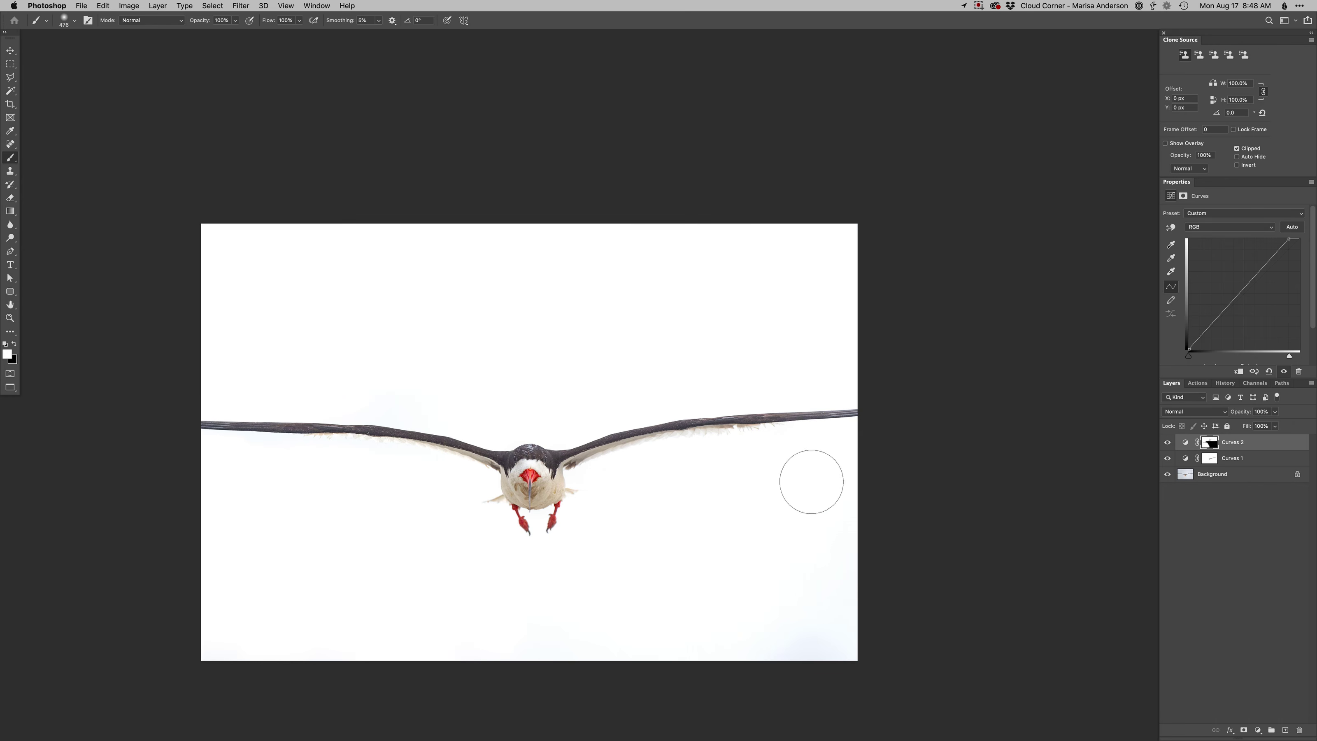
{"action": "left_click_drag", "start_coordinate": [799, 655], "coordinate": [878, 661]}
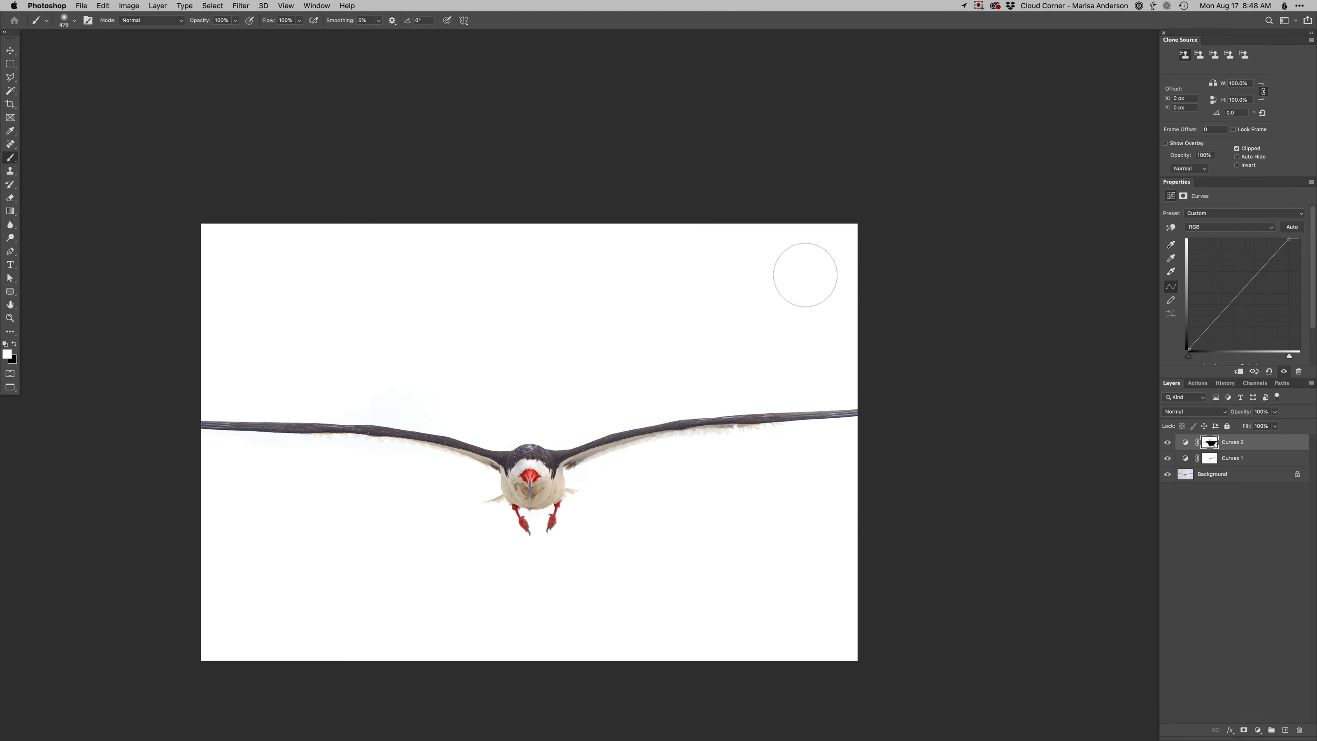
Step: Add a third Curves layer with its black point moved slightly inward, invert its mask and paint white over the left wing
{"action": "left_click", "coordinate": [526, 470], "text": "super"}
{"action": "left_click_drag", "start_coordinate": [487, 513], "coordinate": [644, 502]}
{"action": "left_click", "coordinate": [612, 522], "text": "alt"}
{"action": "key", "text": "super+shift+m"}
{"action": "key", "text": "Return"}
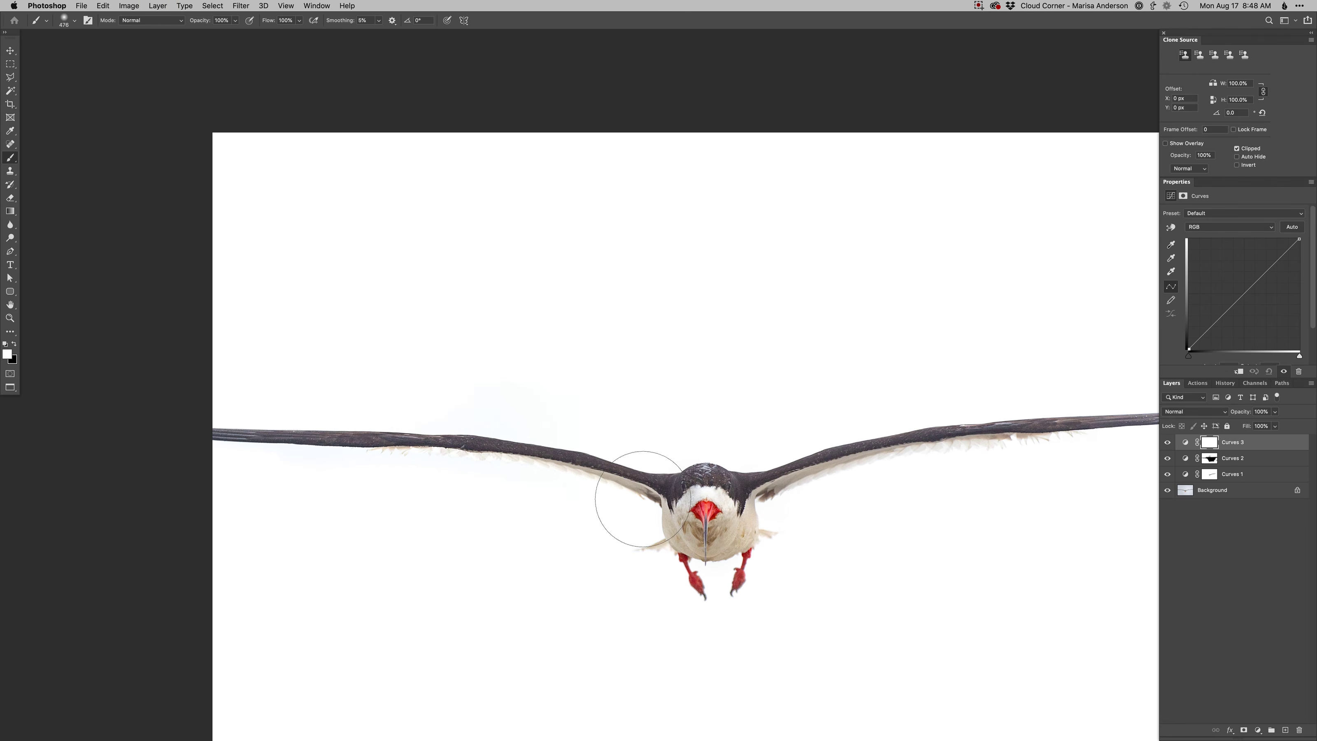
{"action": "key", "text": "super+i"}
{"action": "mouse_move", "coordinate": [475, 441]}
{"action": "left_mouse_down"}
{"action": "mouse_move", "coordinate": [223, 431]}
{"action": "mouse_move", "coordinate": [399, 429]}
{"action": "left_mouse_up"}
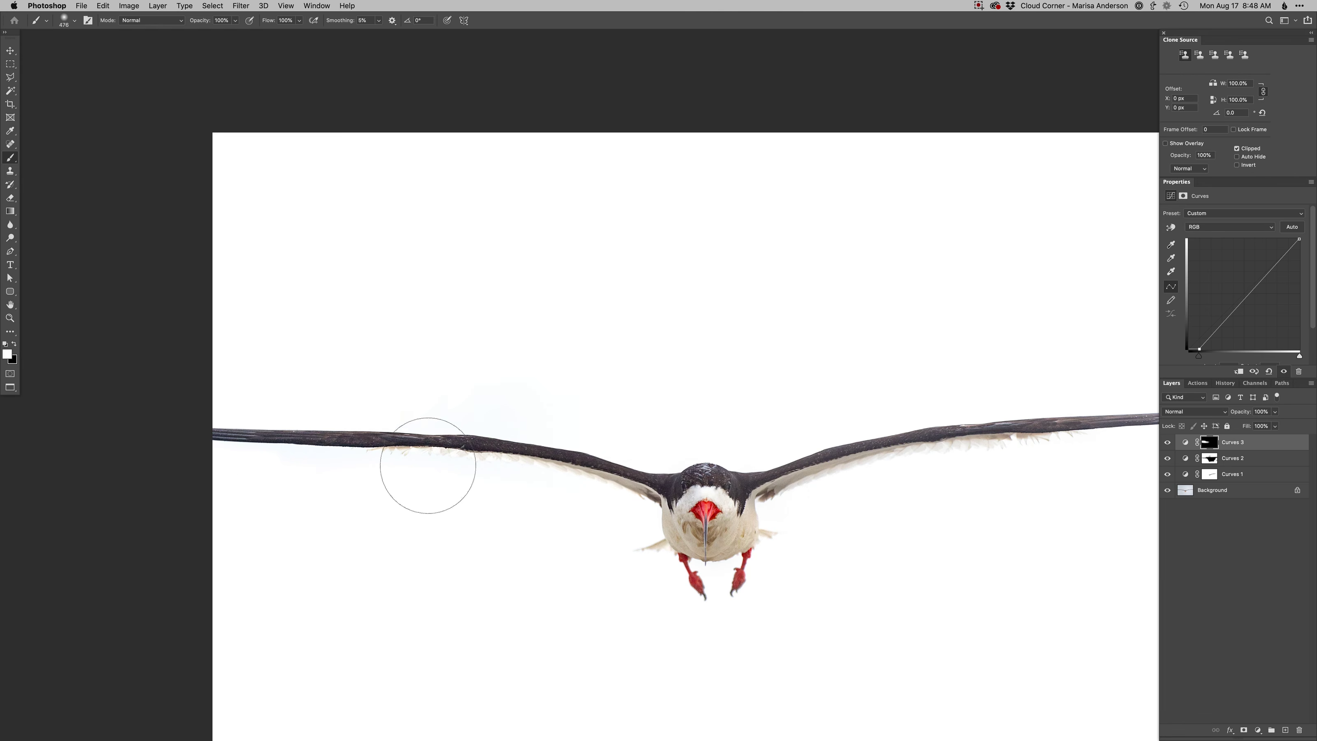
Step: Paint white on the Curves 3 mask over the bird's right wing with the large brush
{"action": "left_click_drag", "start_coordinate": [790, 488], "coordinate": [562, 498]}
{"action": "left_click_drag", "start_coordinate": [1017, 424], "coordinate": [600, 474]}
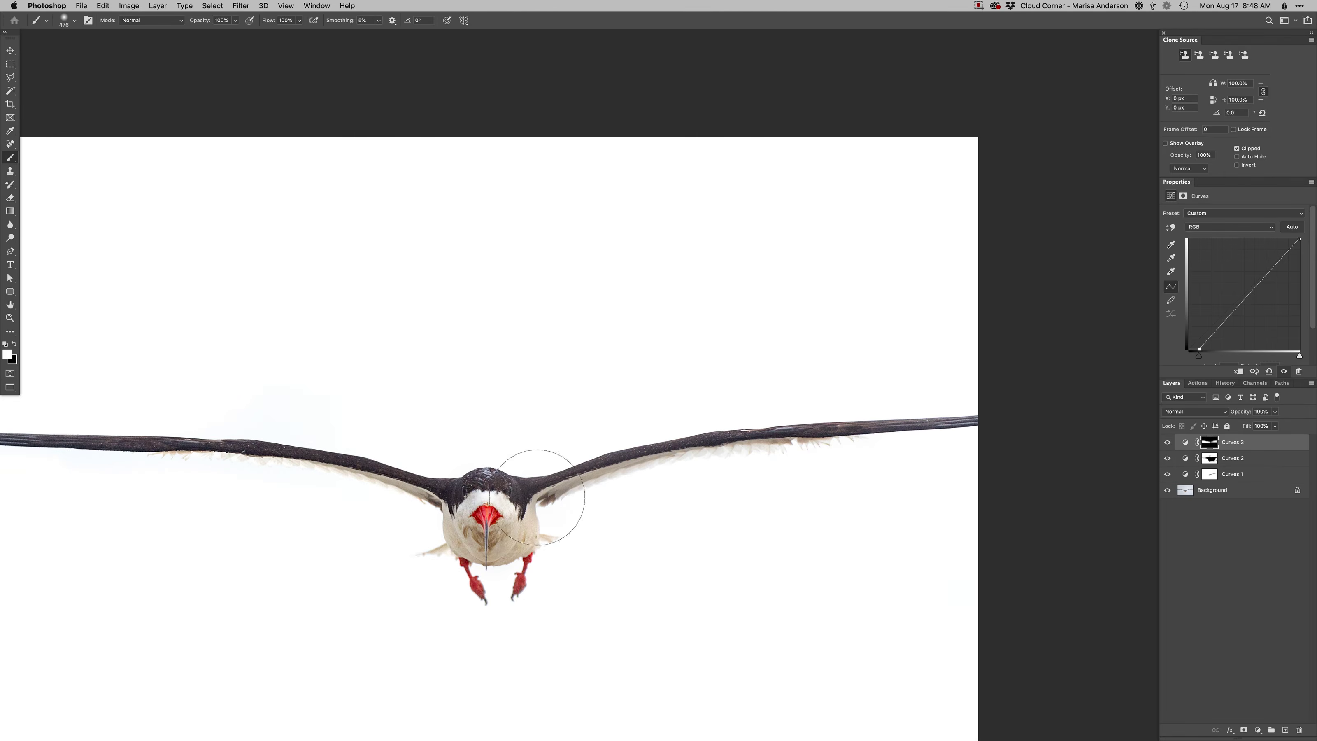
Step: Add a Dodge curves layer with a black mask above Curves 3 and paint white over the bird's red beak with a smaller brush
{"action": "left_click", "coordinate": [483, 489], "text": "super"}
{"action": "left_click_drag", "start_coordinate": [479, 480], "coordinate": [578, 371]}
{"action": "mouse_move", "coordinate": [608, 464]}
{"action": "left_mouse_down"}
{"action": "mouse_move", "coordinate": [493, 474]}
{"action": "mouse_move", "coordinate": [438, 444]}
{"action": "left_mouse_up"}
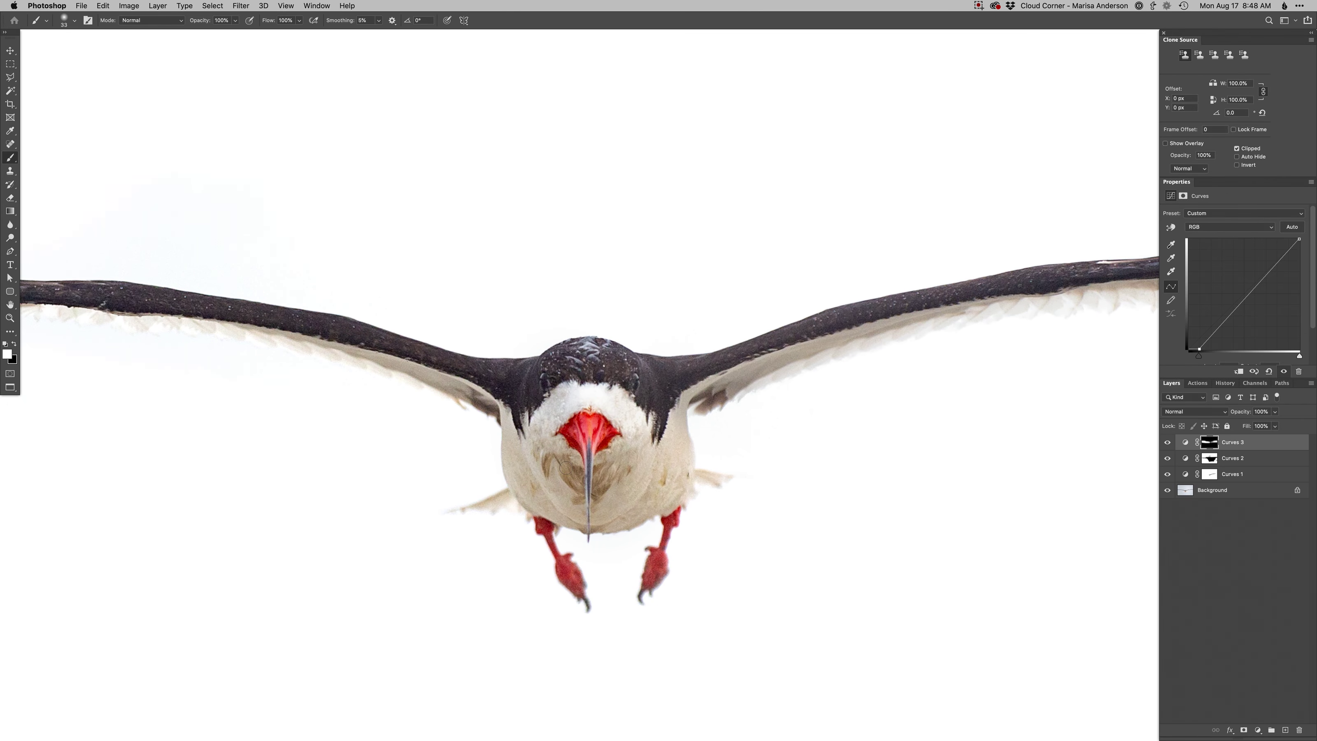
{"action": "key", "text": "super+F2"}
{"action": "left_click_drag", "start_coordinate": [569, 441], "coordinate": [590, 442]}
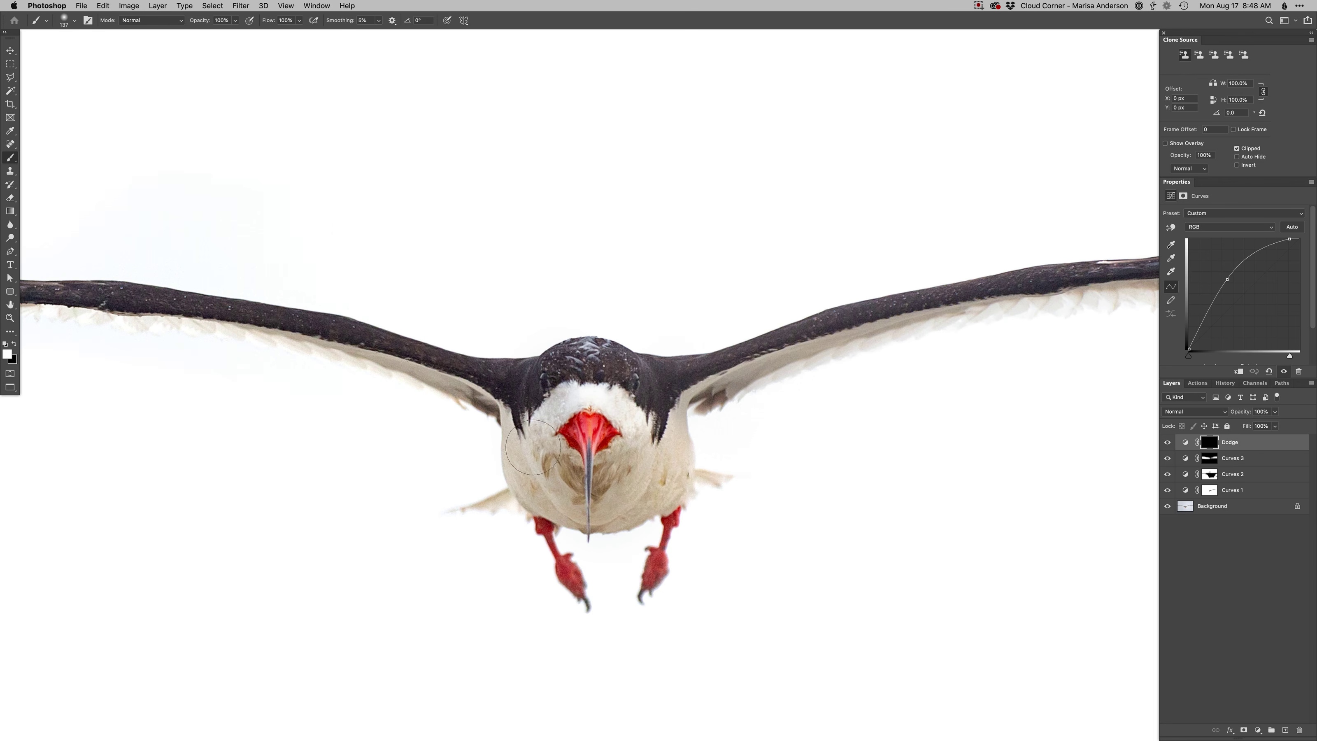
{"action": "mouse_move", "coordinate": [485, 465]}
{"action": "left_mouse_down"}
{"action": "mouse_move", "coordinate": [532, 460]}
{"action": "mouse_move", "coordinate": [546, 486]}
{"action": "left_mouse_up"}
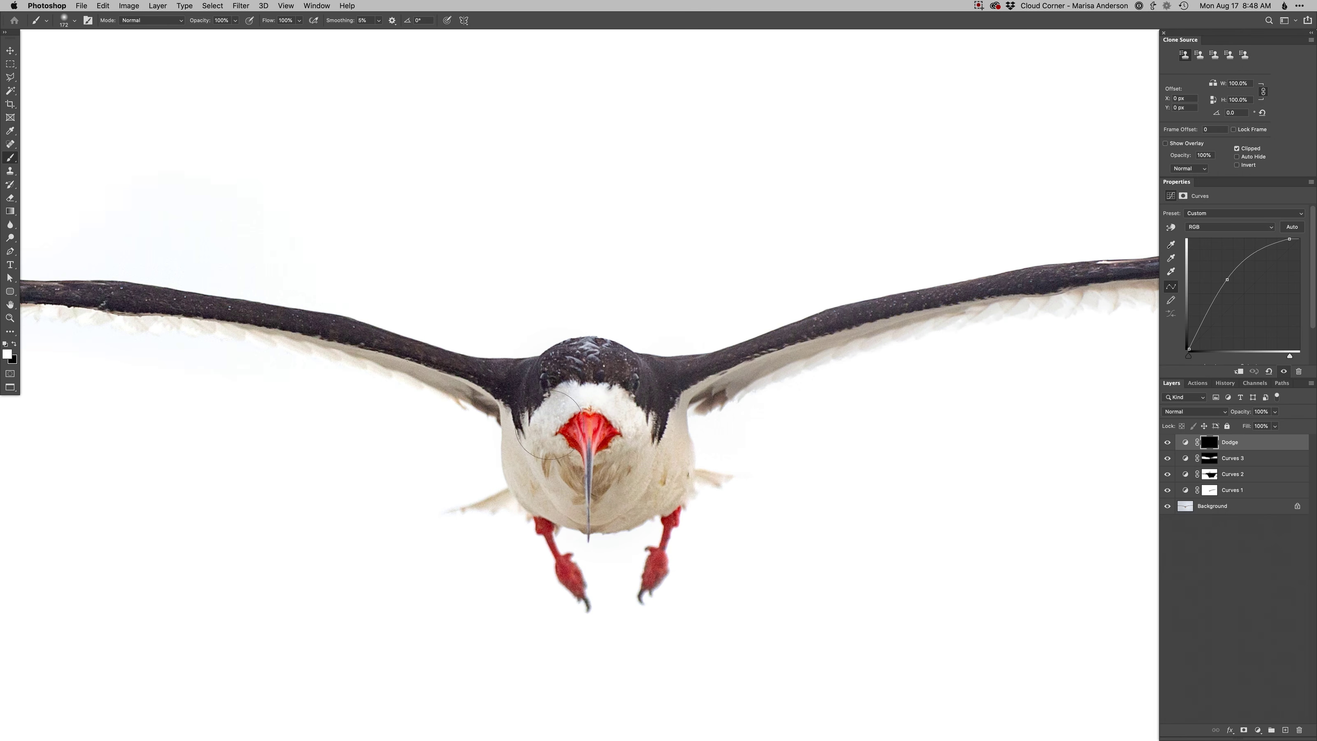
{"action": "mouse_move", "coordinate": [537, 435]}
{"action": "left_mouse_down"}
{"action": "mouse_move", "coordinate": [590, 511]}
{"action": "mouse_move", "coordinate": [571, 420]}
{"action": "mouse_move", "coordinate": [612, 493]}
{"action": "mouse_move", "coordinate": [712, 468]}
{"action": "mouse_move", "coordinate": [600, 509]}
{"action": "mouse_move", "coordinate": [663, 524]}
{"action": "left_mouse_up"}
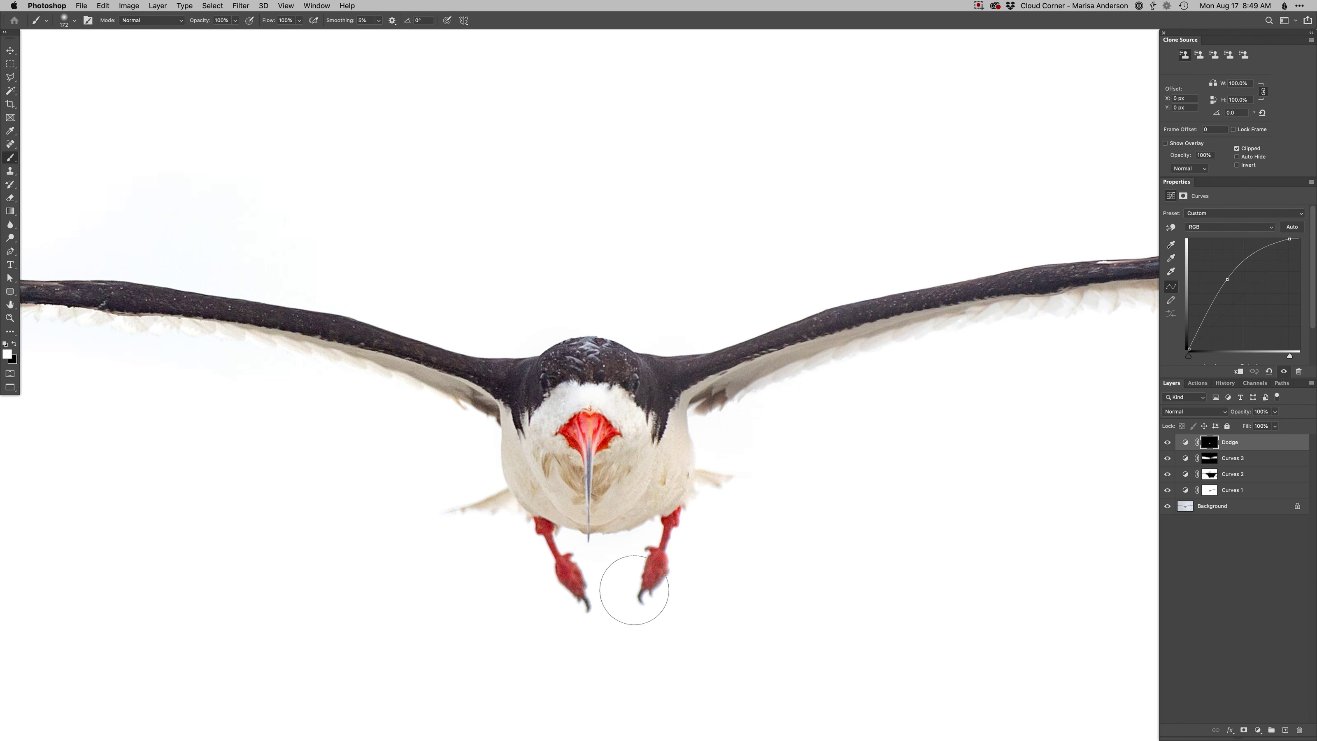
{"action": "mouse_move", "coordinate": [525, 525]}
{"action": "left_mouse_down"}
{"action": "mouse_move", "coordinate": [646, 521]}
{"action": "mouse_move", "coordinate": [599, 417]}
{"action": "mouse_move", "coordinate": [596, 433]}
{"action": "mouse_move", "coordinate": [538, 449]}
{"action": "mouse_move", "coordinate": [517, 489]}
{"action": "mouse_move", "coordinate": [467, 467]}
{"action": "mouse_move", "coordinate": [479, 413]}
{"action": "mouse_move", "coordinate": [471, 484]}
{"action": "mouse_move", "coordinate": [516, 364]}
{"action": "mouse_move", "coordinate": [649, 370]}
{"action": "mouse_move", "coordinate": [572, 397]}
{"action": "left_mouse_up"}
Step: Add a Curves layer above Dodge with its highlights raised and a shadow point adjusted, and invert its mask to black
{"action": "key", "text": "super+m"}
{"action": "key", "text": "Return"}
{"action": "left_click_drag", "start_coordinate": [1273, 263], "coordinate": [1267, 261]}
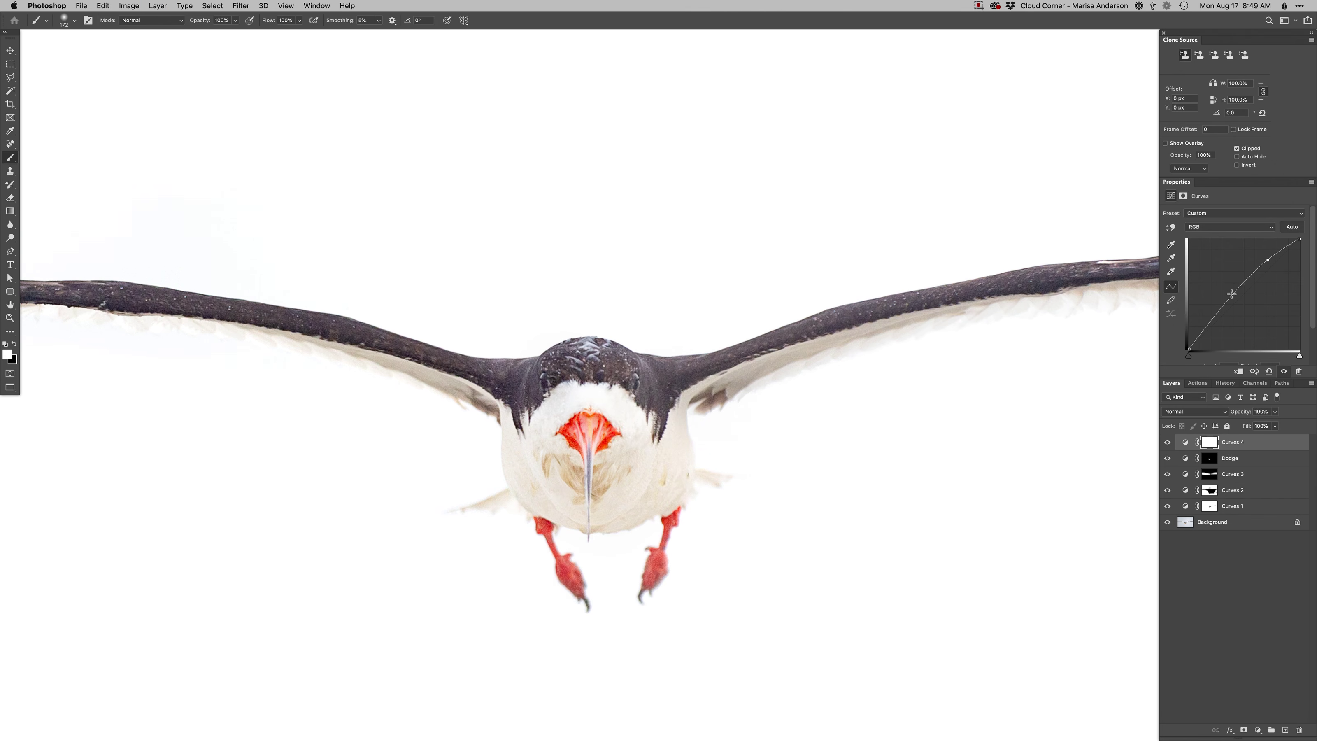
{"action": "left_click_drag", "start_coordinate": [1214, 318], "coordinate": [1215, 322]}
{"action": "key", "text": "super+i"}
{"action": "left_click_drag", "start_coordinate": [620, 331], "coordinate": [533, 384]}
Step: Add a second Dodge curves layer with a black mask above Curves 4, working close in on the bird's head
{"action": "key", "text": "F2"}
{"action": "left_click", "coordinate": [537, 381], "text": "super"}
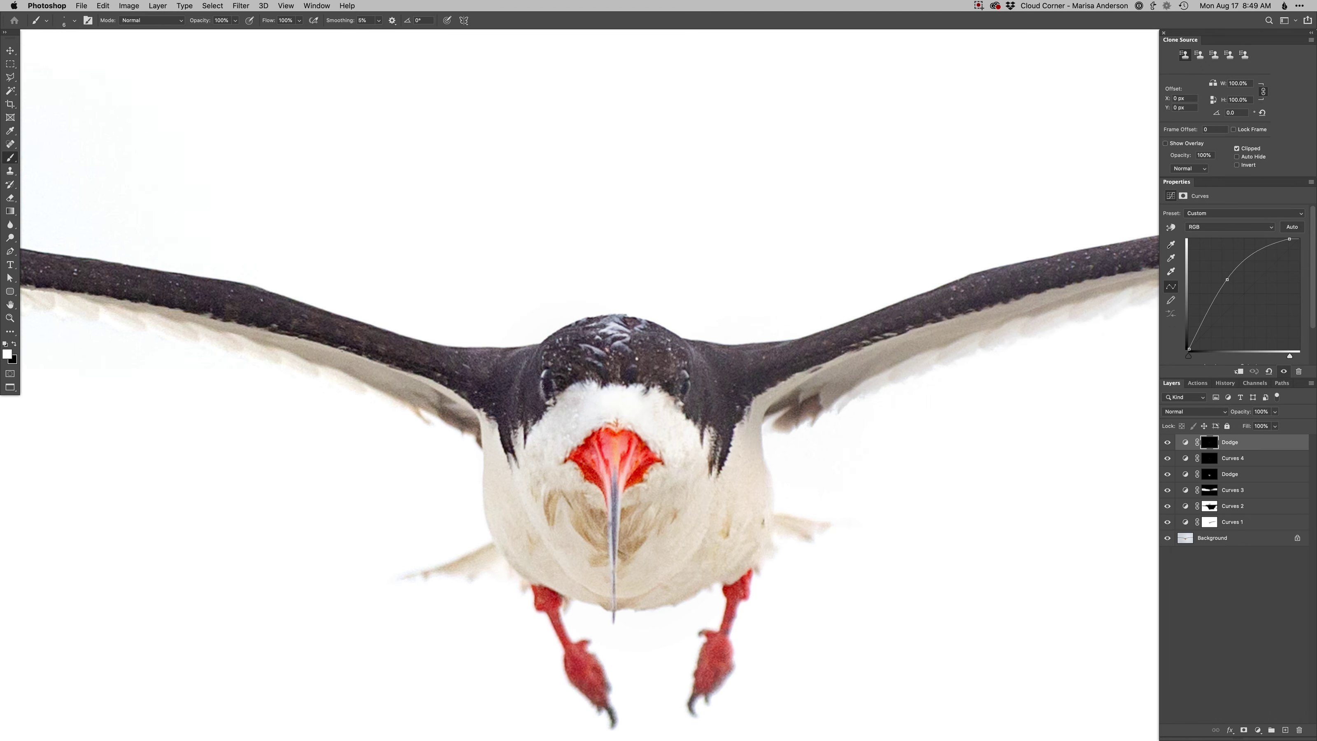
{"action": "key", "text": "x"}
{"action": "key", "text": "x"}
{"action": "key", "text": "x"}
Step: Add another Curves layer above the second Dodge layer, move its black point slightly inward and invert its mask to black
{"action": "key", "text": "super+shift+m"}
{"action": "key", "text": "Return"}
{"action": "key", "text": "plus"}
{"action": "key", "text": "shift+Right"}
{"action": "key", "text": "shift+Right"}
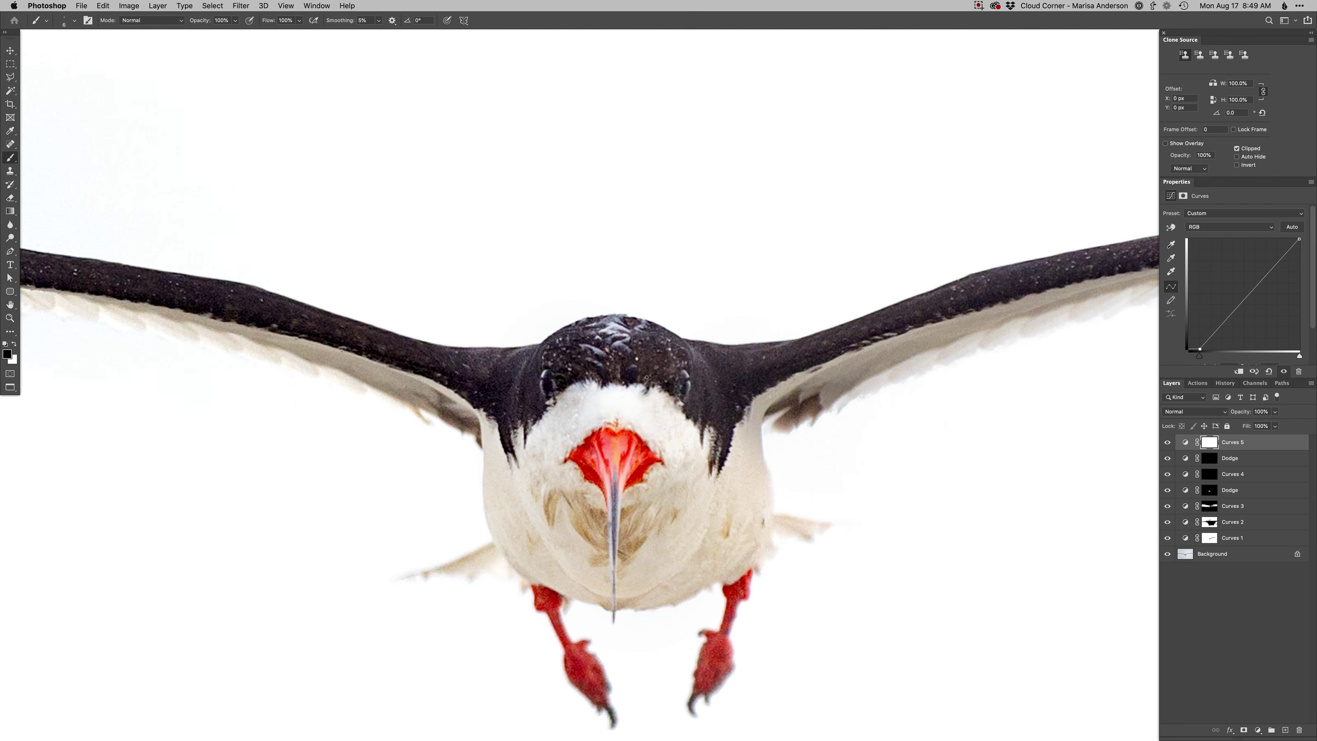
{"action": "key", "text": "super+i"}
Step: Paint white on the newest Curves mask with a small brush over the dark feathers around the head and wing bases
{"action": "left_click_drag", "start_coordinate": [611, 366], "coordinate": [624, 366], "text": "ctrl+alt"}
{"action": "key", "text": "x"}
{"action": "left_click_drag", "start_coordinate": [459, 361], "coordinate": [515, 387]}
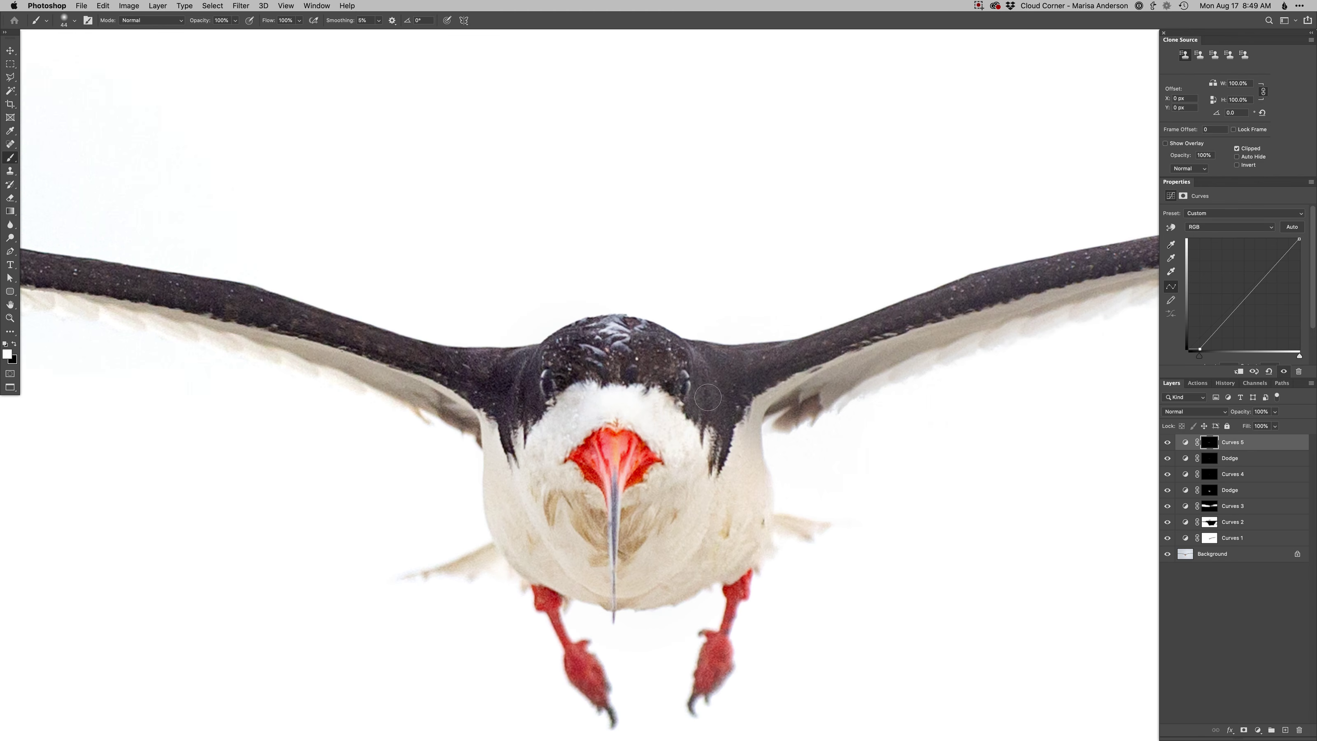
{"action": "mouse_move", "coordinate": [707, 352]}
{"action": "left_mouse_down"}
{"action": "mouse_move", "coordinate": [749, 359]}
{"action": "mouse_move", "coordinate": [1063, 271]}
{"action": "mouse_move", "coordinate": [786, 350]}
{"action": "left_mouse_up"}
{"action": "left_click_drag", "start_coordinate": [658, 356], "coordinate": [656, 372]}
{"action": "left_click_drag", "start_coordinate": [799, 364], "coordinate": [667, 408]}
Step: Paint white on the newest Curves mask with a slightly larger brush along the dark feathers of the right wing
{"action": "key", "text": "bracketright"}
{"action": "key", "text": "bracketright"}
{"action": "mouse_move", "coordinate": [675, 357]}
{"action": "left_mouse_down"}
{"action": "mouse_move", "coordinate": [1106, 253]}
{"action": "mouse_move", "coordinate": [876, 329]}
{"action": "left_mouse_up"}
{"action": "left_click_drag", "start_coordinate": [621, 376], "coordinate": [996, 334]}
{"action": "mouse_move", "coordinate": [907, 353]}
{"action": "left_mouse_down"}
{"action": "mouse_move", "coordinate": [656, 410]}
{"action": "mouse_move", "coordinate": [984, 355]}
{"action": "left_mouse_up"}
{"action": "mouse_move", "coordinate": [984, 356]}
{"action": "left_mouse_down"}
{"action": "mouse_move", "coordinate": [764, 369]}
{"action": "mouse_move", "coordinate": [963, 387]}
{"action": "left_mouse_up"}
{"action": "left_click_drag", "start_coordinate": [901, 409], "coordinate": [624, 445]}
{"action": "left_click_drag", "start_coordinate": [764, 403], "coordinate": [1065, 388]}
{"action": "mouse_move", "coordinate": [886, 419]}
{"action": "left_mouse_down"}
{"action": "mouse_move", "coordinate": [627, 444]}
{"action": "mouse_move", "coordinate": [881, 415]}
{"action": "left_mouse_up"}
Step: Select the Curves 3 layer mask and examine the whole photo and the bird's body and legs up close
{"action": "left_click", "coordinate": [704, 432], "text": "alt"}
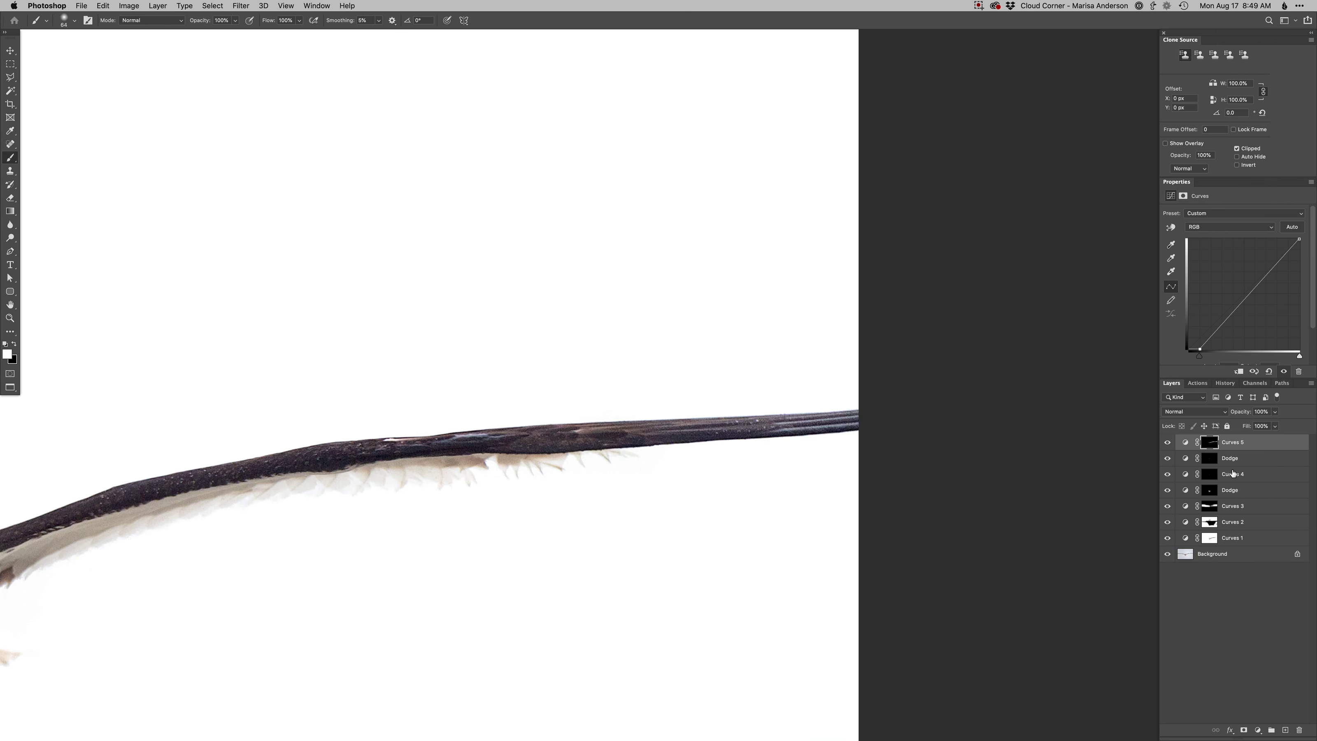
{"action": "left_click", "coordinate": [1208, 509]}
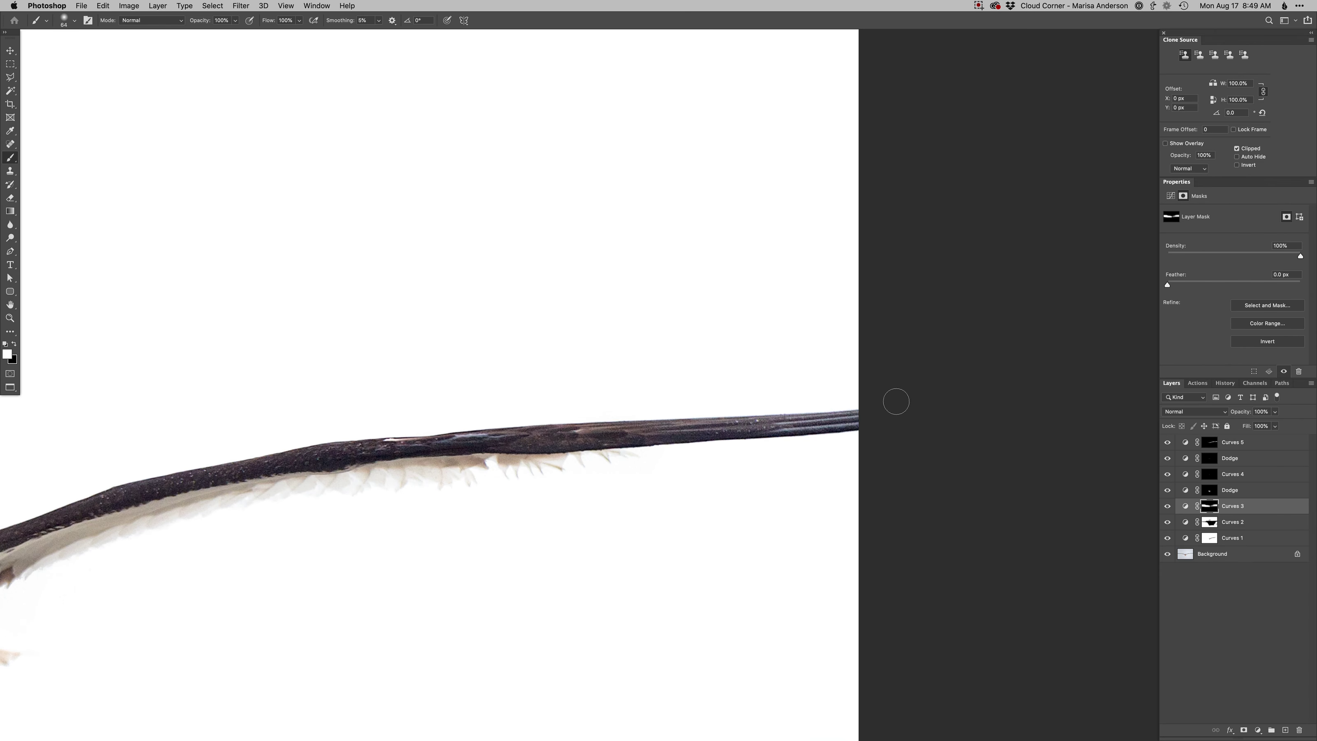
{"action": "key", "text": "super+0"}
{"action": "left_click", "coordinate": [764, 488], "text": "alt"}
{"action": "left_click_drag", "start_coordinate": [762, 520], "coordinate": [717, 518]}
{"action": "left_click", "coordinate": [709, 508], "text": "alt"}
{"action": "left_click", "coordinate": [642, 510], "text": "super"}
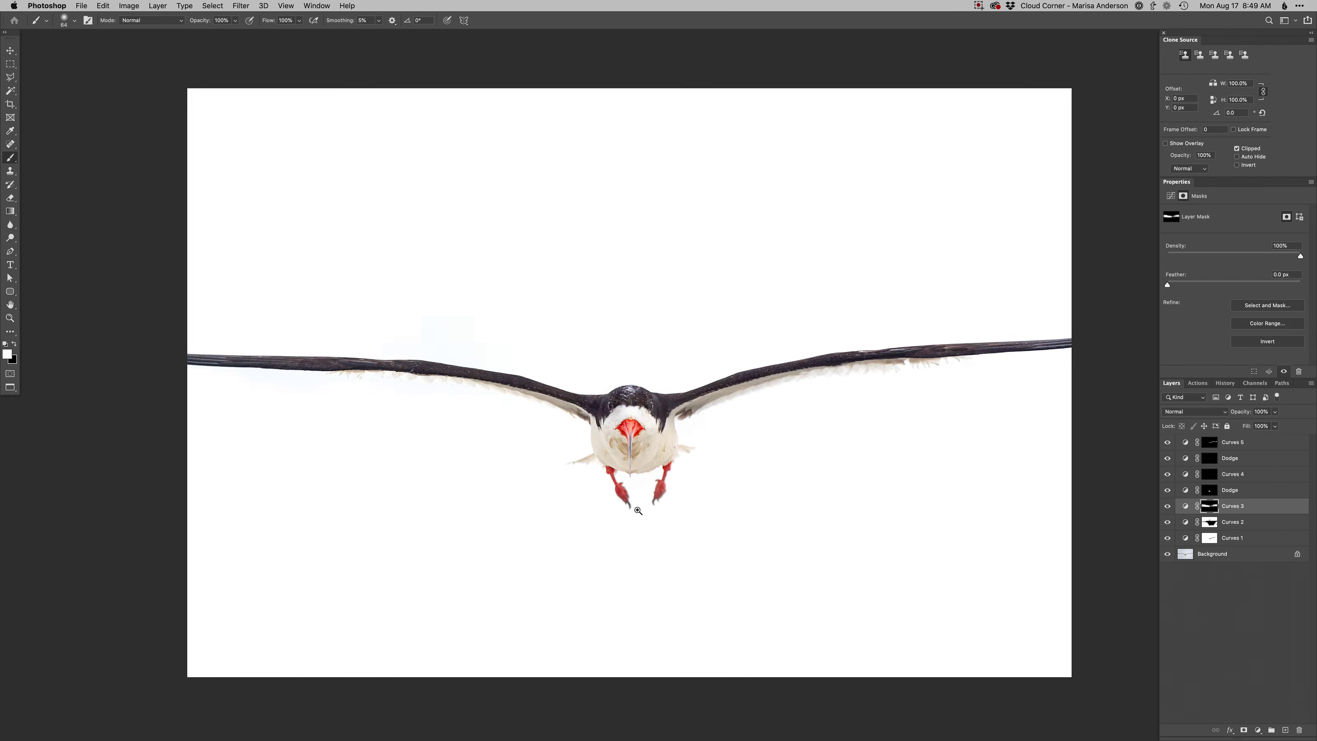
{"action": "mouse_move", "coordinate": [617, 499]}
{"action": "left_mouse_down"}
{"action": "mouse_move", "coordinate": [572, 502]}
{"action": "mouse_move", "coordinate": [603, 492]}
{"action": "left_mouse_up"}
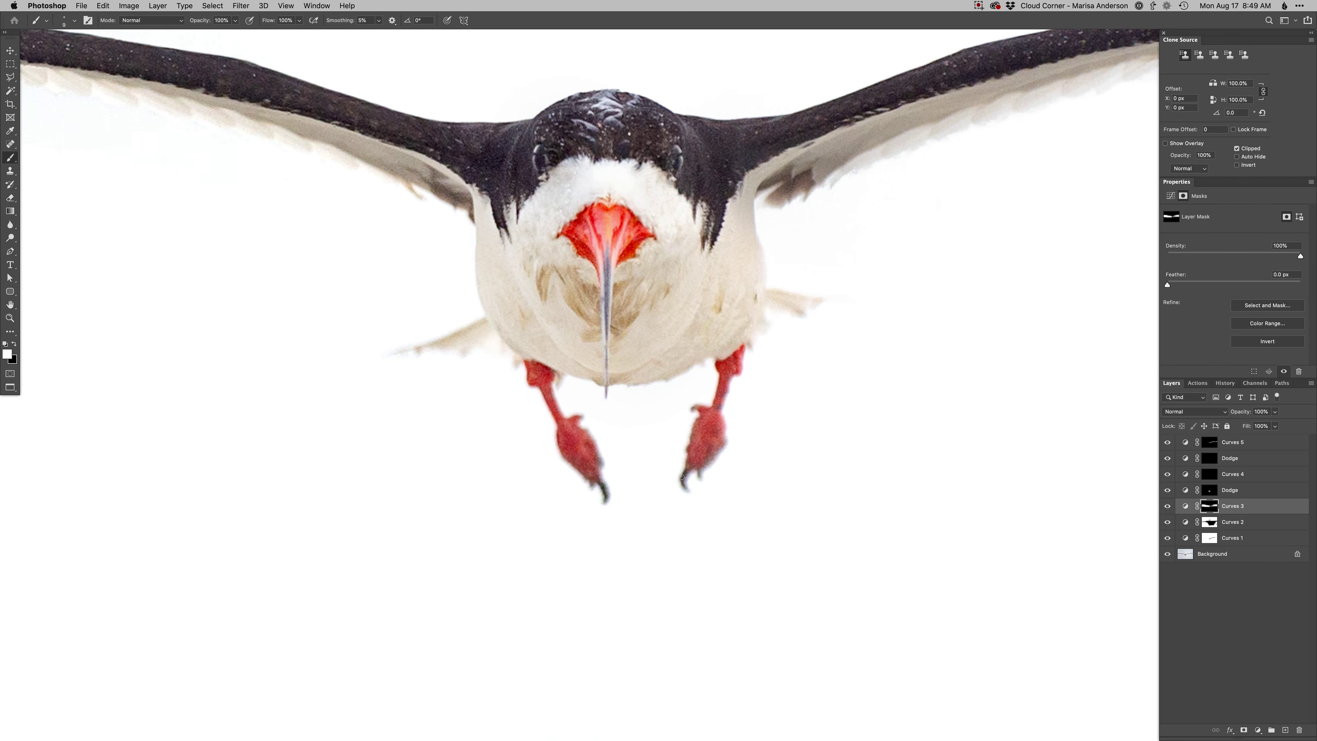
{"action": "scroll", "coordinate": [674, 497], "scroll_direction": "down", "scroll_amount": 6}
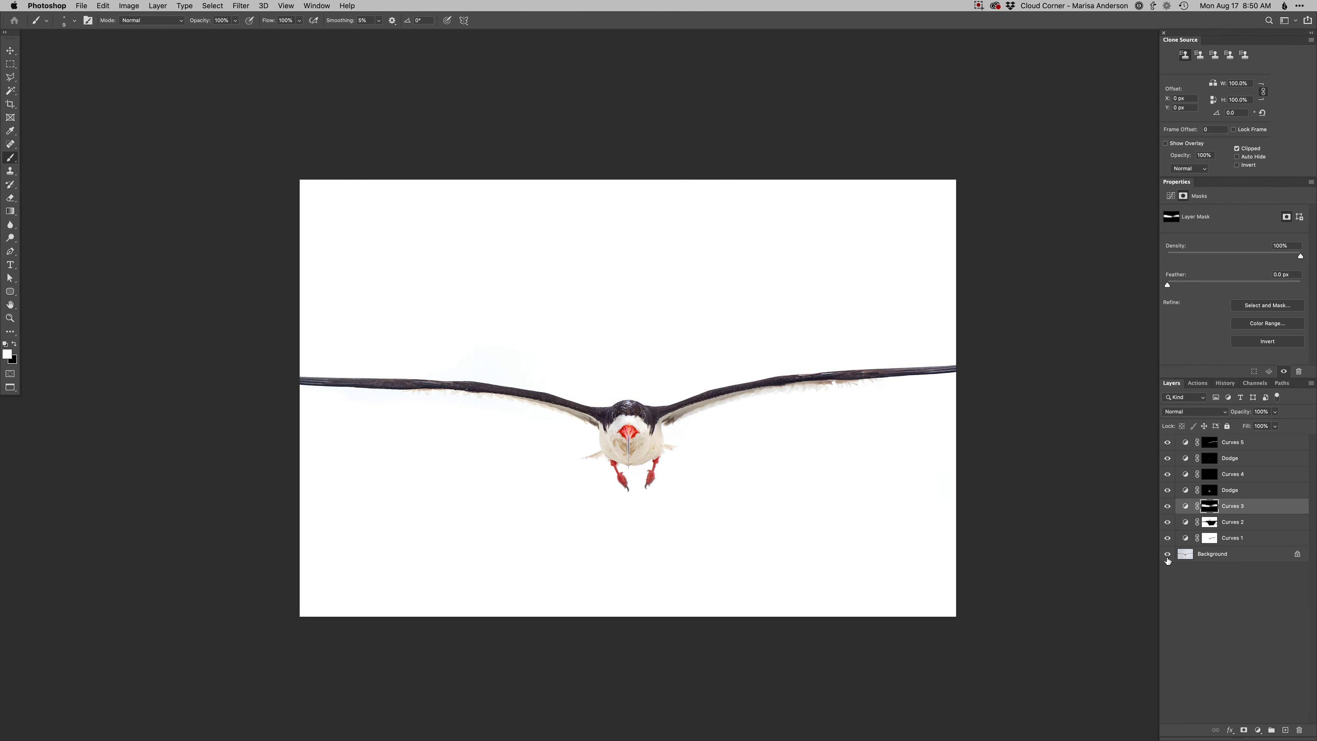
Step: Compare the edit with the original by repeatedly hiding and showing all layers above the Background
{"action": "left_click", "coordinate": [1167, 554]}
{"action": "left_click", "coordinate": [1167, 554]}
{"action": "left_click", "coordinate": [1167, 554]}
{"action": "left_click", "coordinate": [1167, 554]}
{"action": "scroll", "coordinate": [703, 498], "scroll_direction": "up", "scroll_amount": 3}
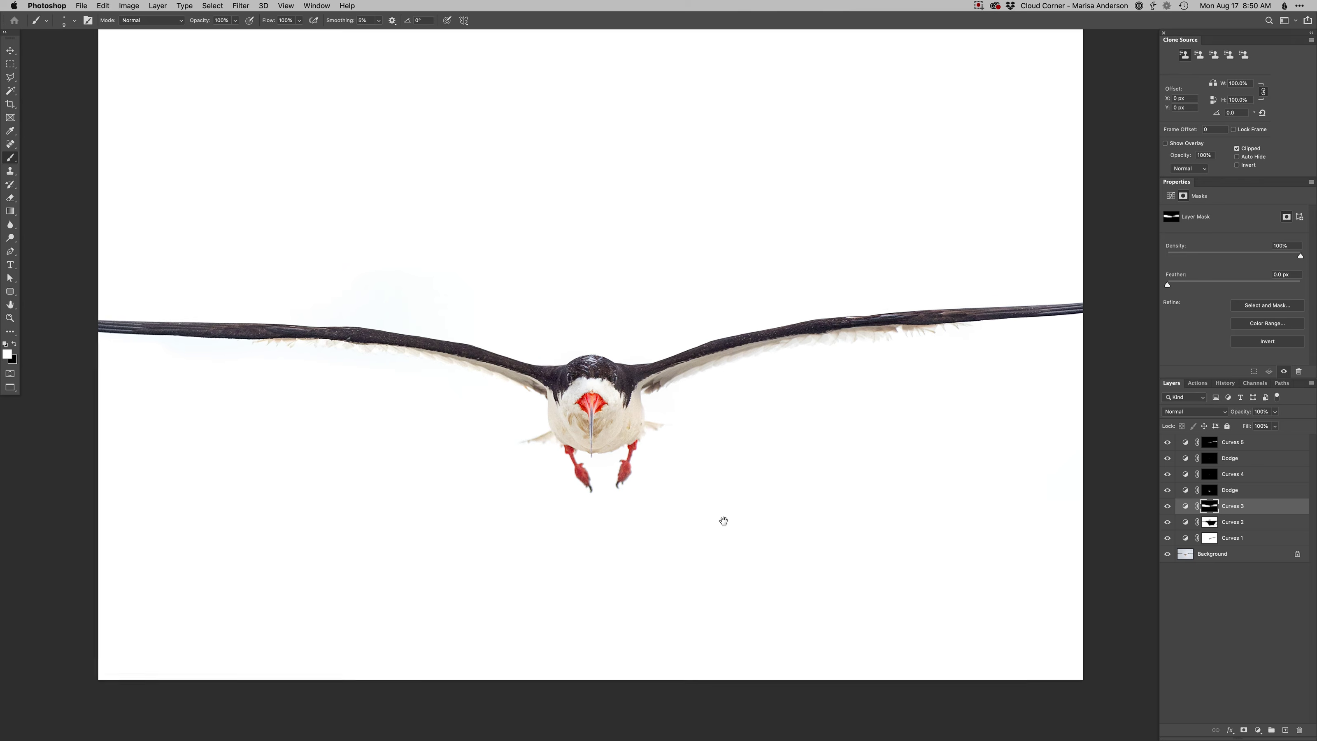
{"action": "left_click", "coordinate": [1167, 553]}
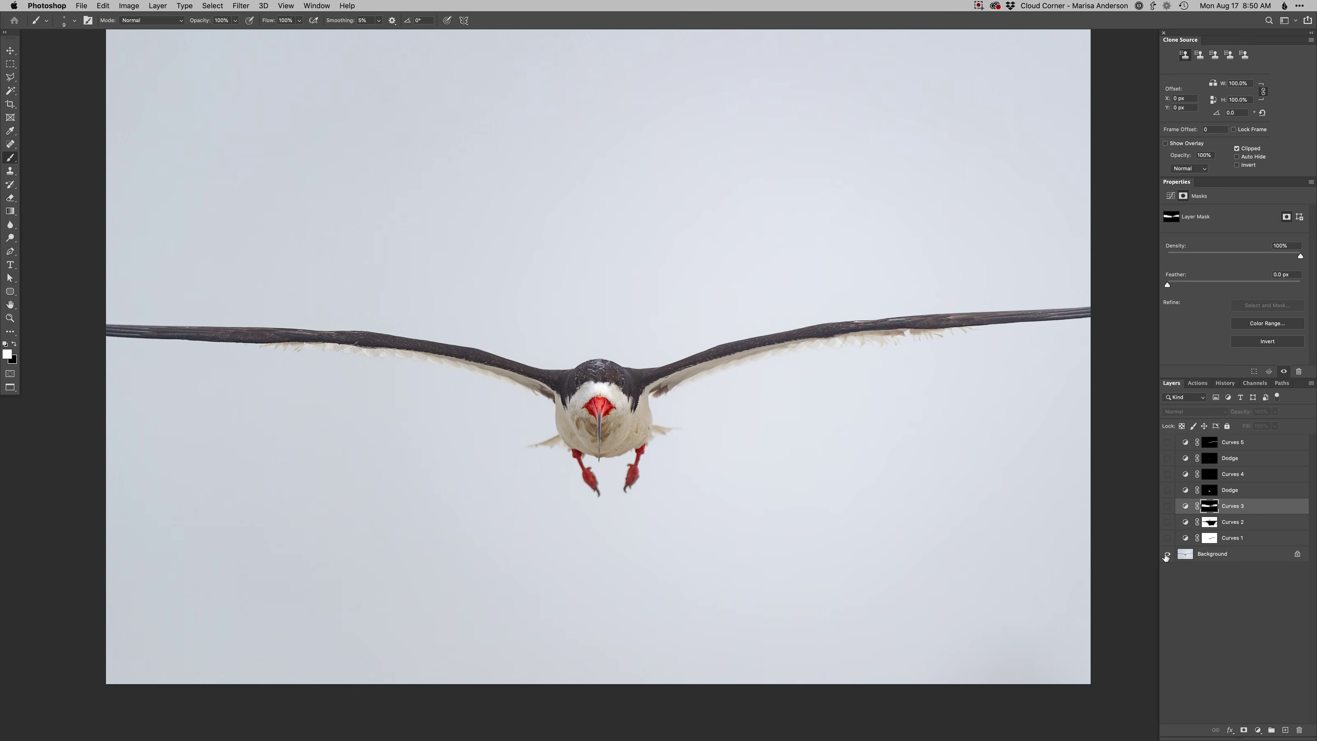
{"action": "left_click", "coordinate": [1167, 554]}
{"action": "left_click", "coordinate": [1167, 554]}
{"action": "left_click", "coordinate": [1167, 554]}
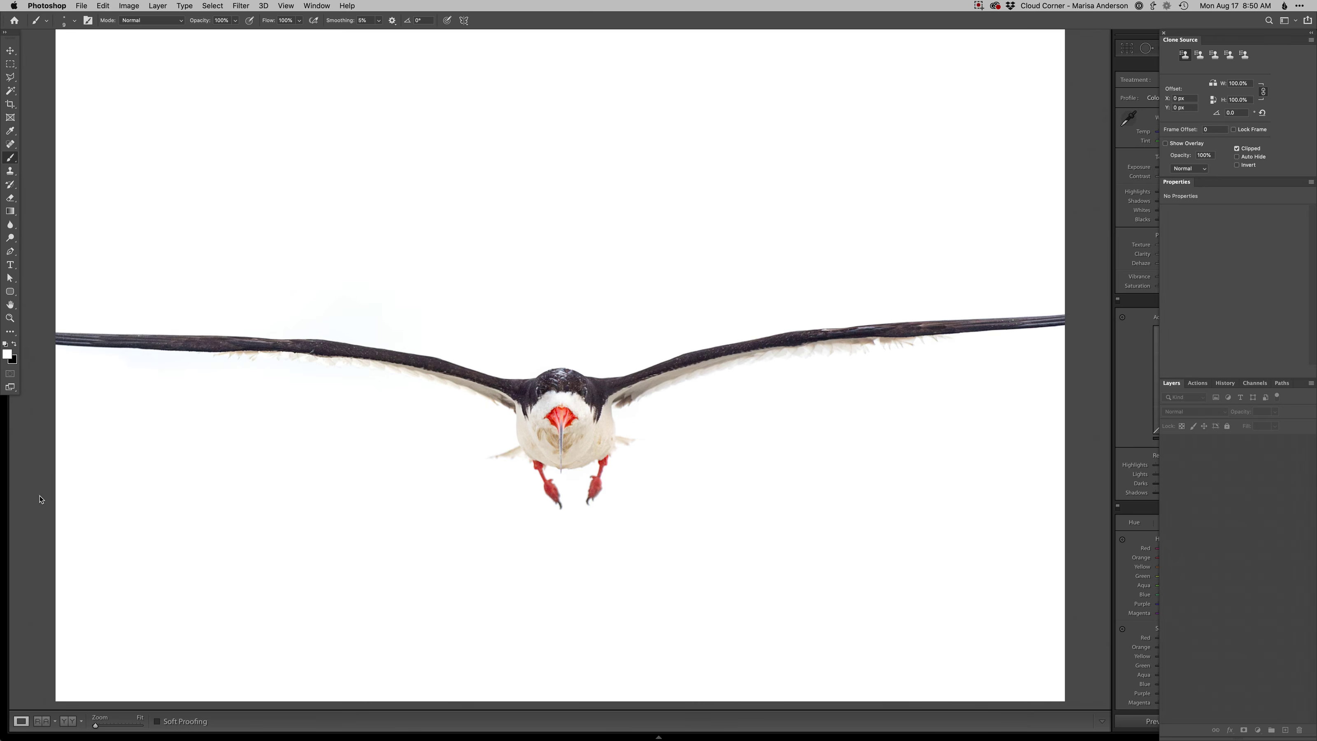
Step: Switch to Lightroom Classic, compare the edited PSD with the original virtual copy in Survey view without side panels, and open the PSD alone in Loupe view
{"action": "left_click", "coordinate": [40, 496]}
{"action": "key", "text": "g"}
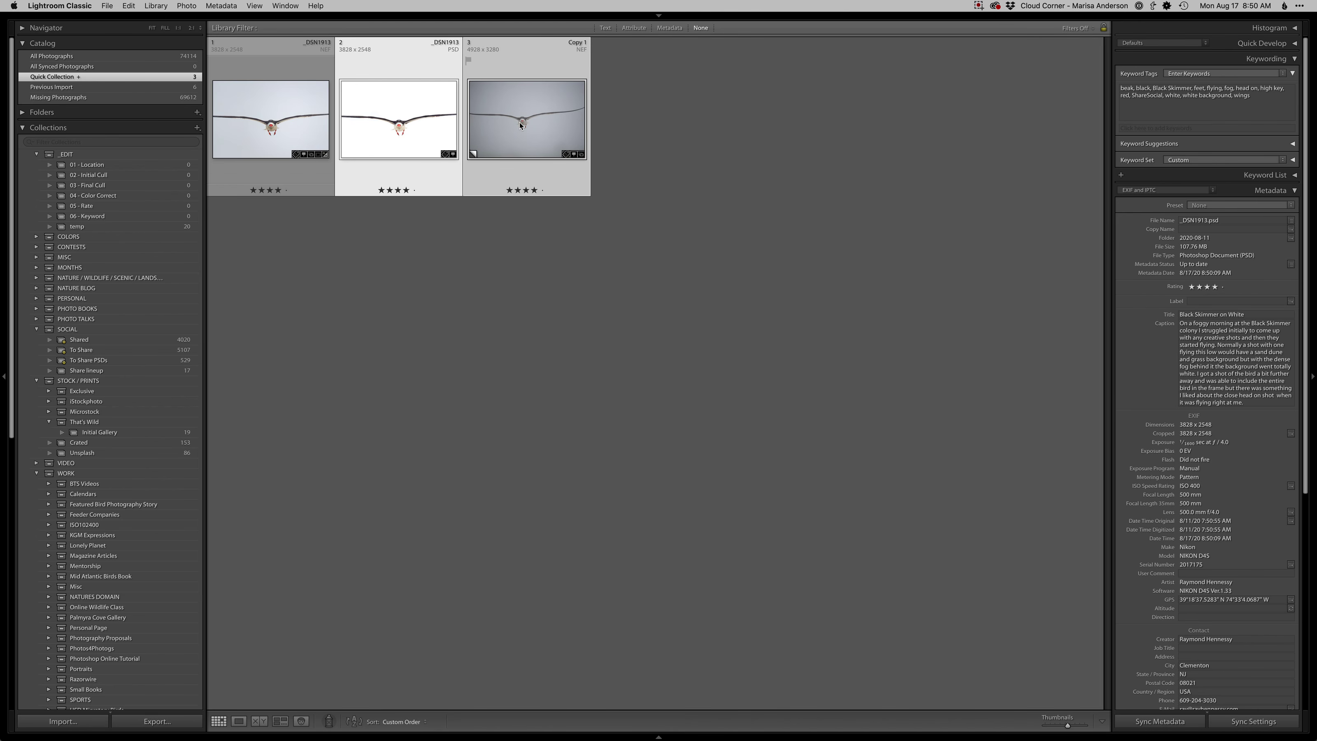
{"action": "key", "text": "n"}
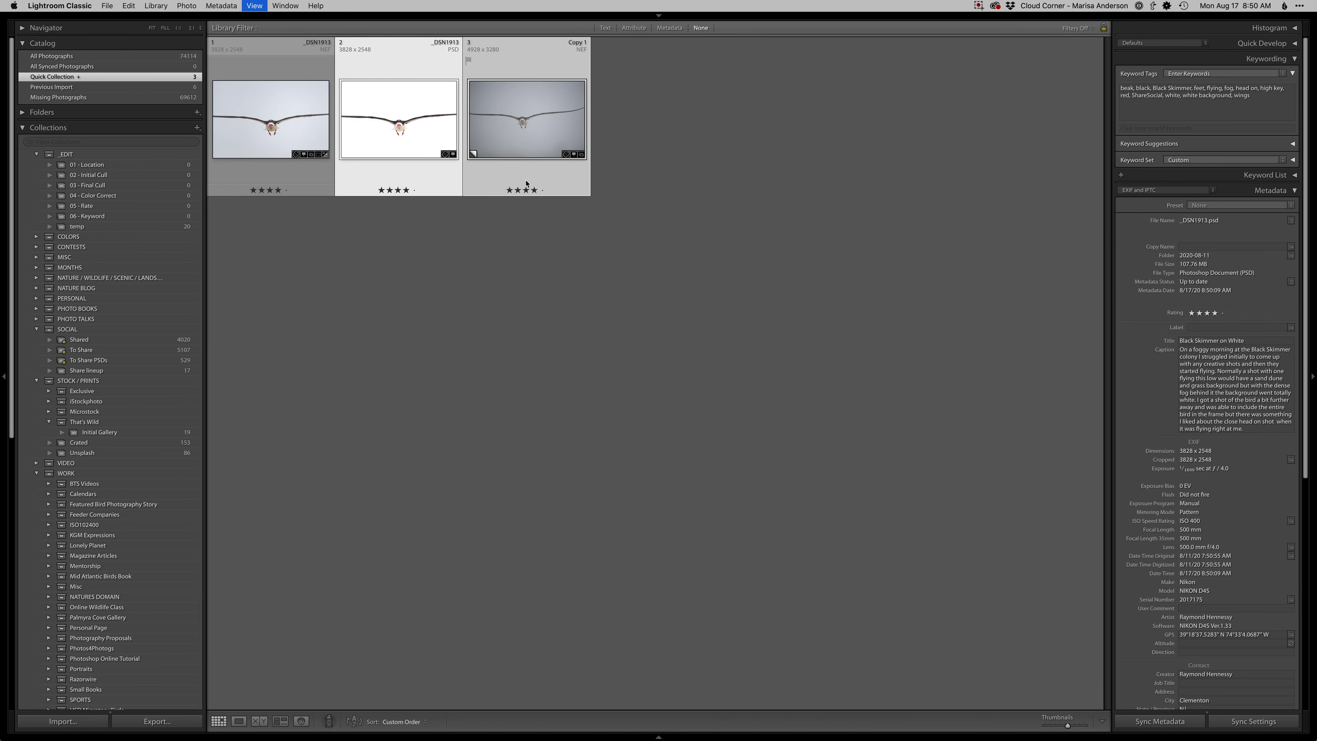
{"action": "key", "text": "c"}
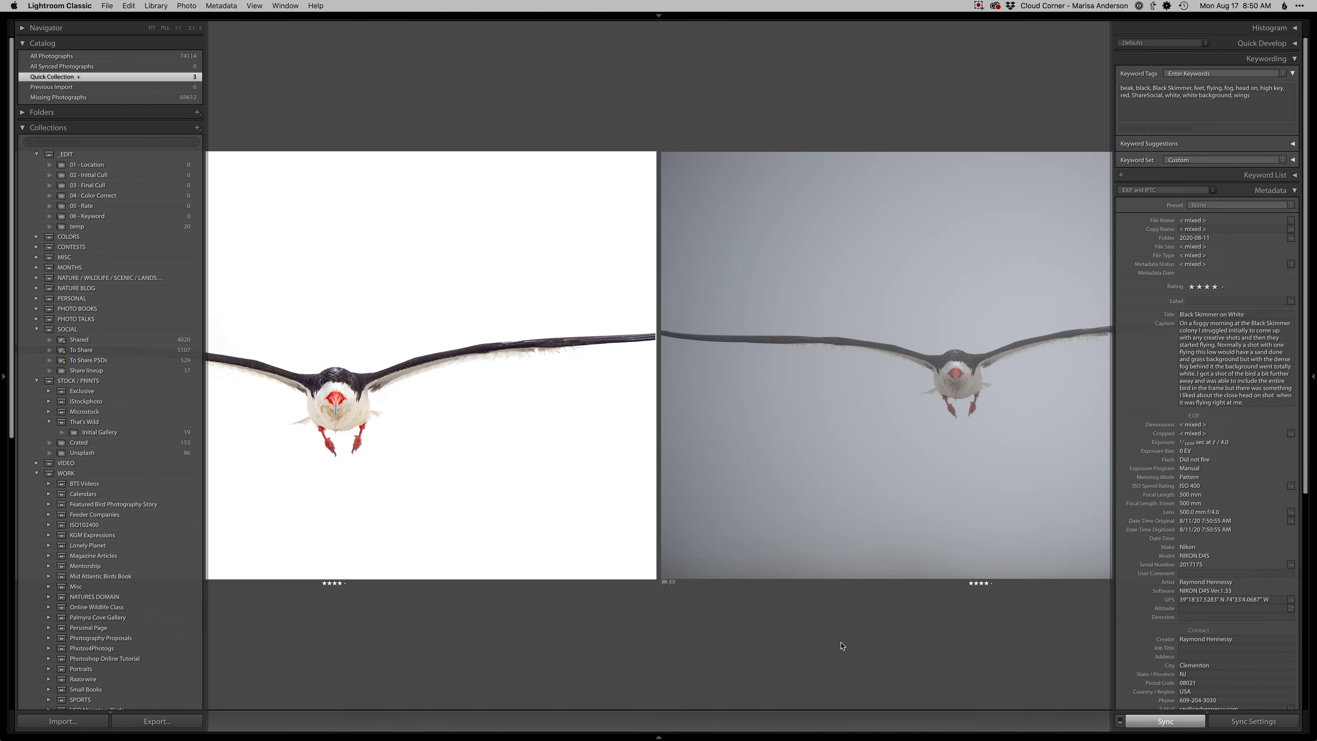
{"action": "key", "text": "Tab"}
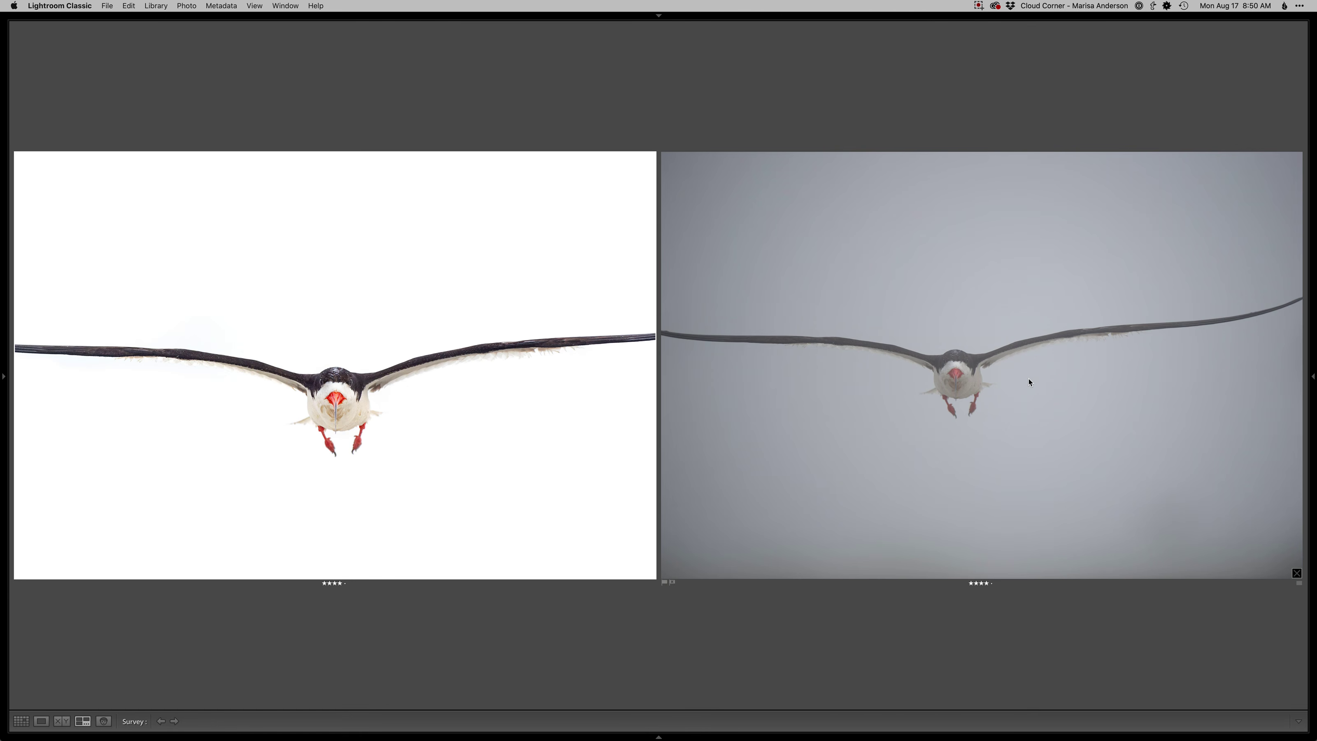
{"action": "double_click", "coordinate": [431, 477]}
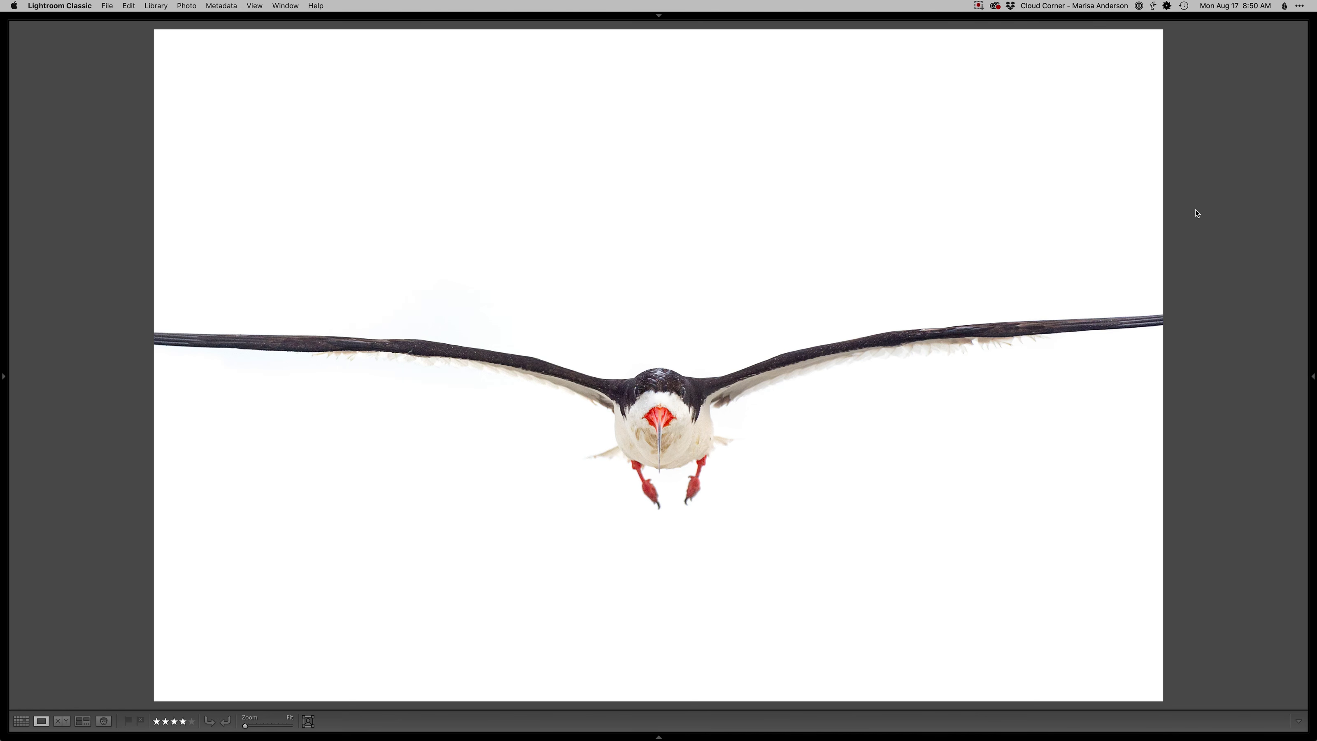
{"action": "left_click", "coordinate": [978, 6]}
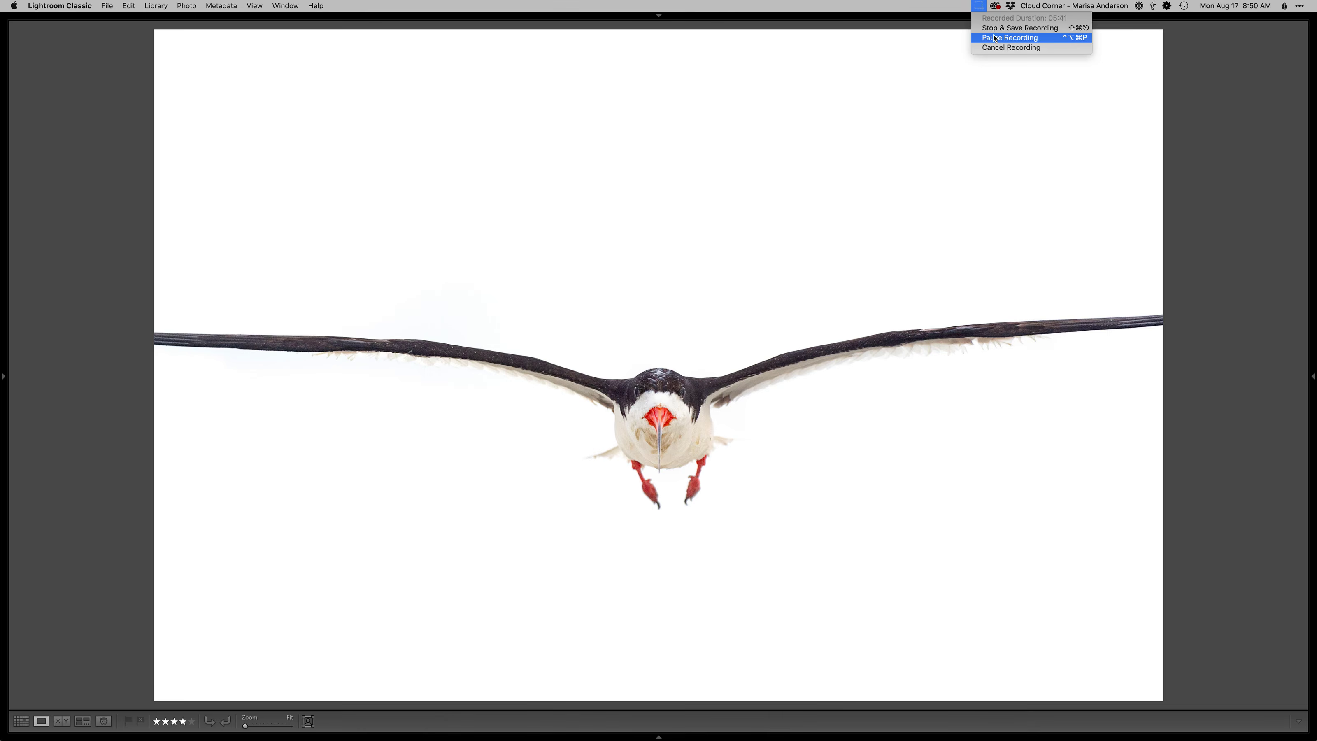
{"action": "left_click", "coordinate": [1032, 40]}
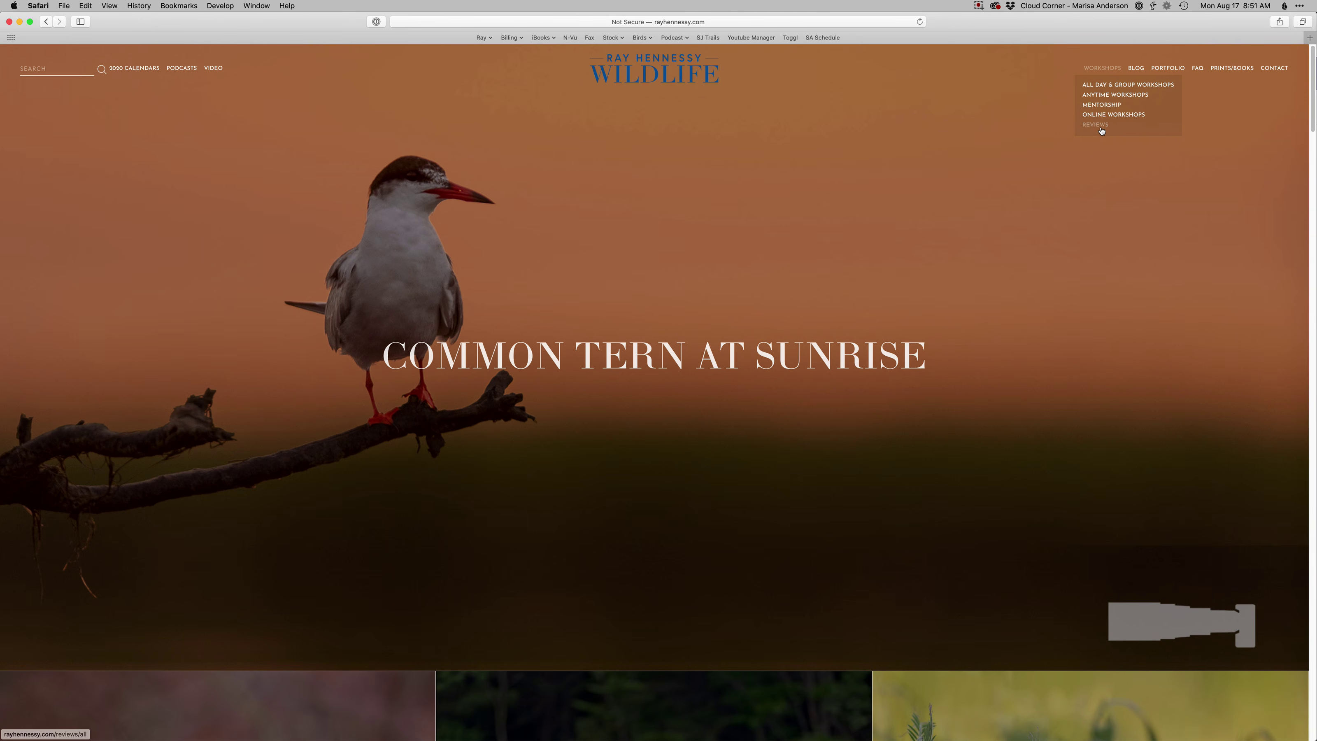
Step: In Safari, open the Remote Training or Q&A page from the website's online workshops and show the list of workshop types
{"action": "left_click", "coordinate": [1102, 115]}
{"action": "left_click", "coordinate": [706, 153]}
{"action": "mouse_move", "coordinate": [1113, 63]}
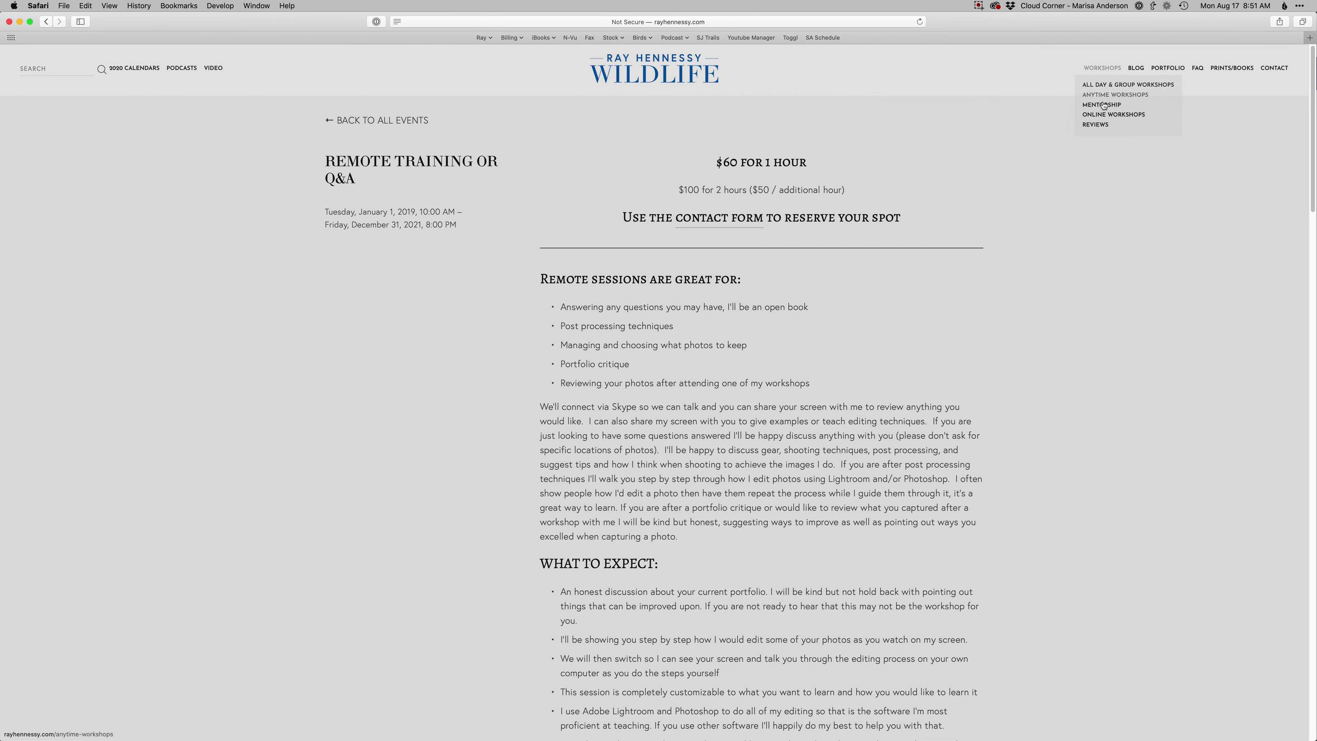
{"action": "left_click", "coordinate": [978, 6]}
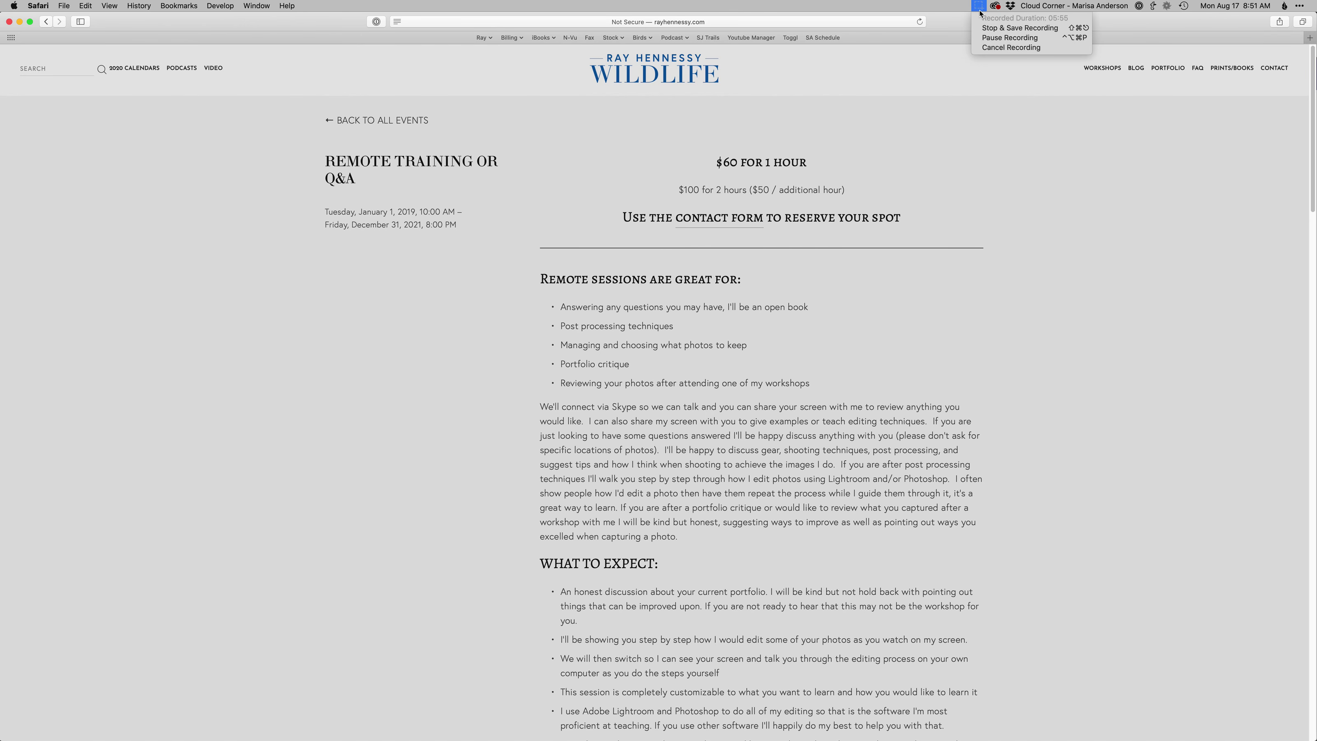